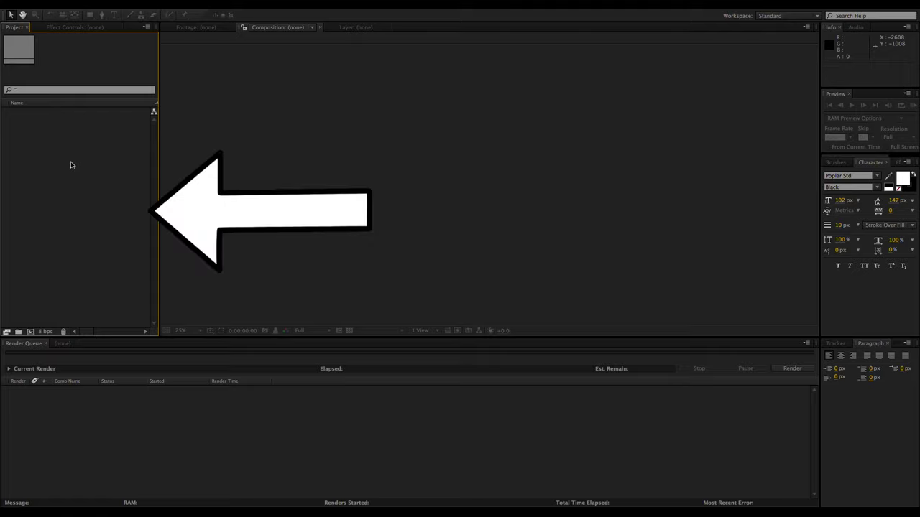
Import the renders from the "16 2048 no fog" folder as a PNG sequence, starting from 0001.png.
double_click(51, 148)
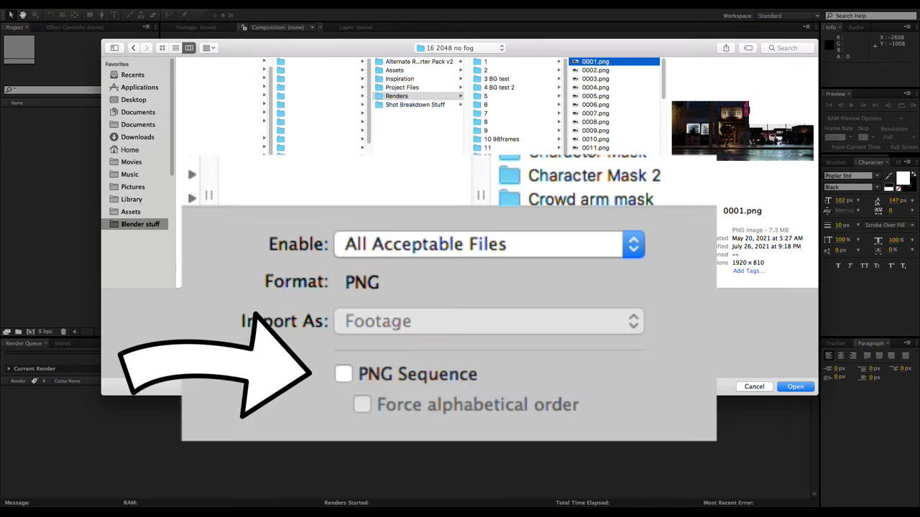
click(417, 349)
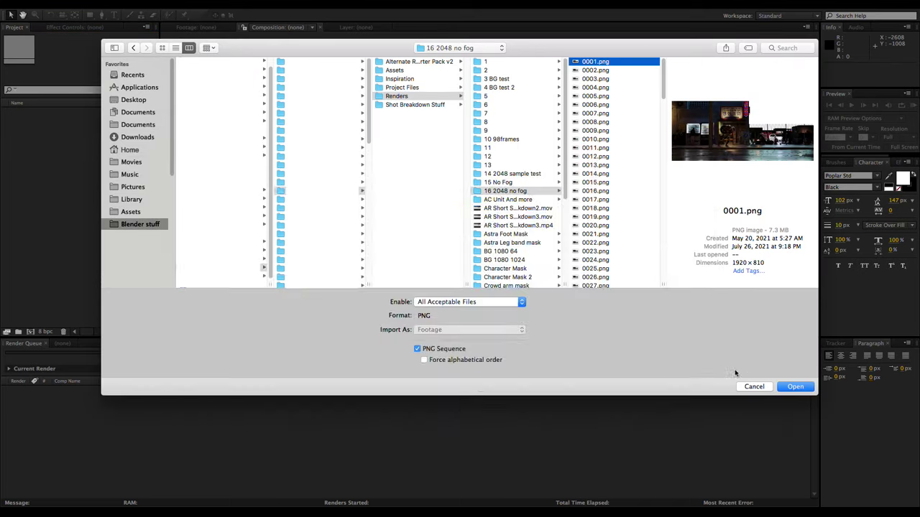
click(795, 387)
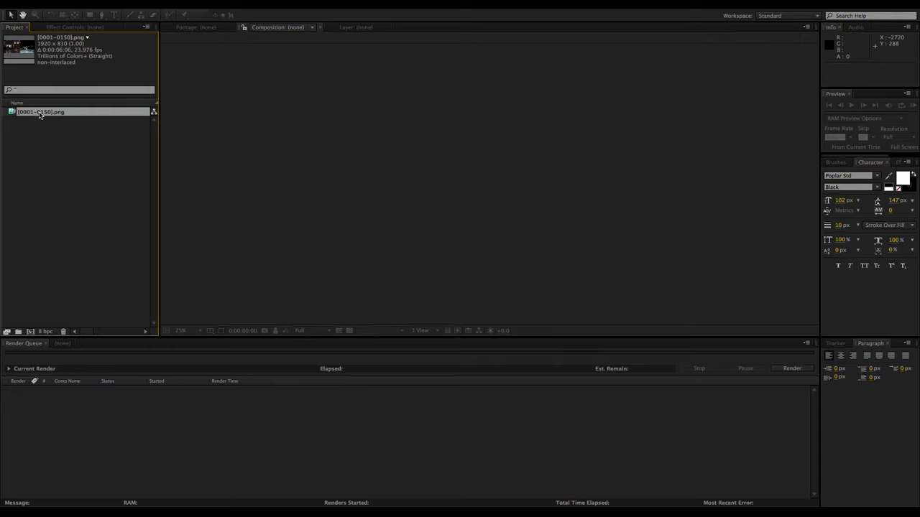
Interpret the imported PNG sequence at a frame rate of 23.976 fps.
right_click(40, 115)
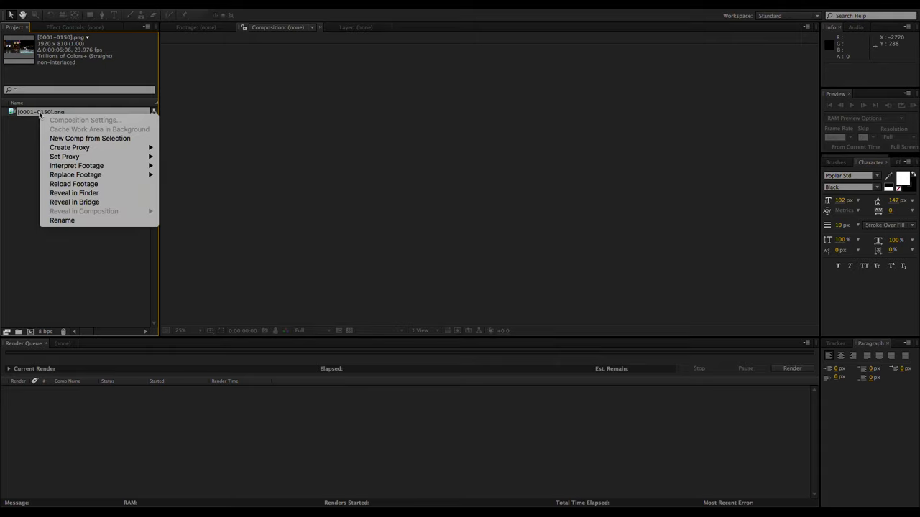
mouse_move(72, 171)
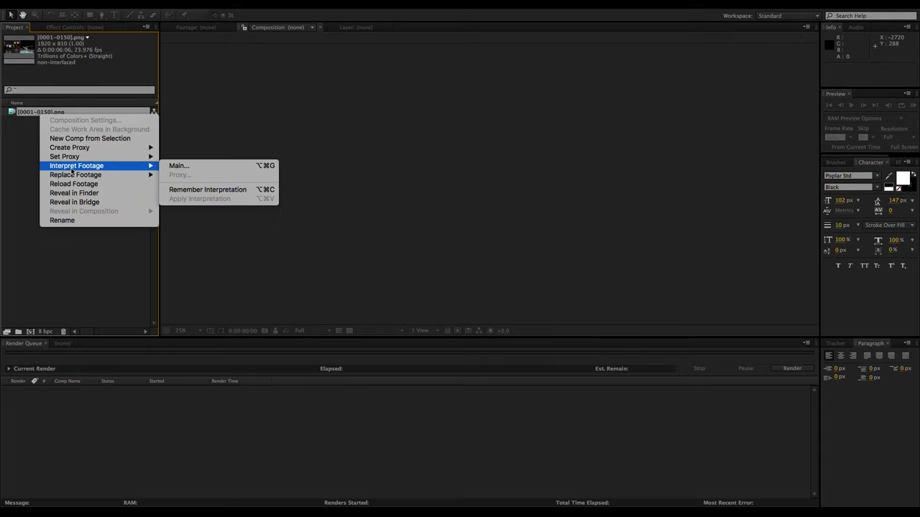
click(185, 168)
text(29.7)
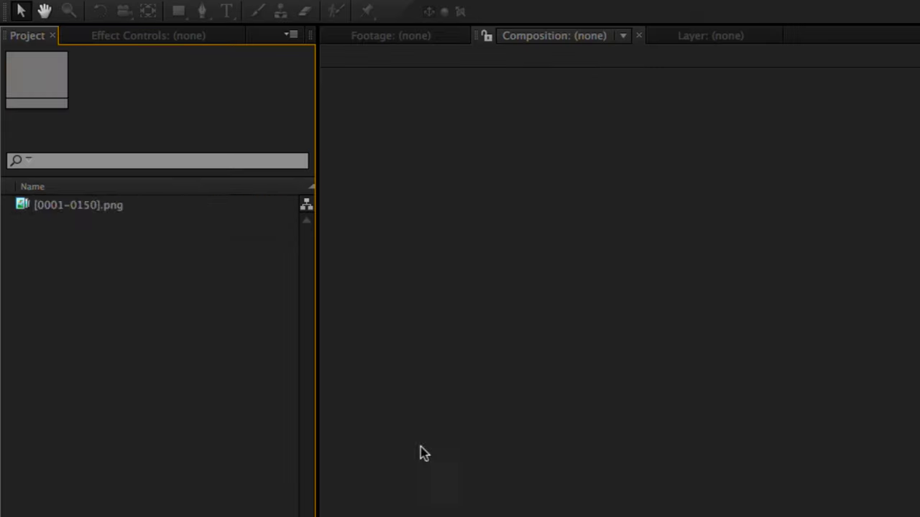
Rename the imported sequence as "Main FG Scene".
click(77, 207)
key(Return)
text(Main )
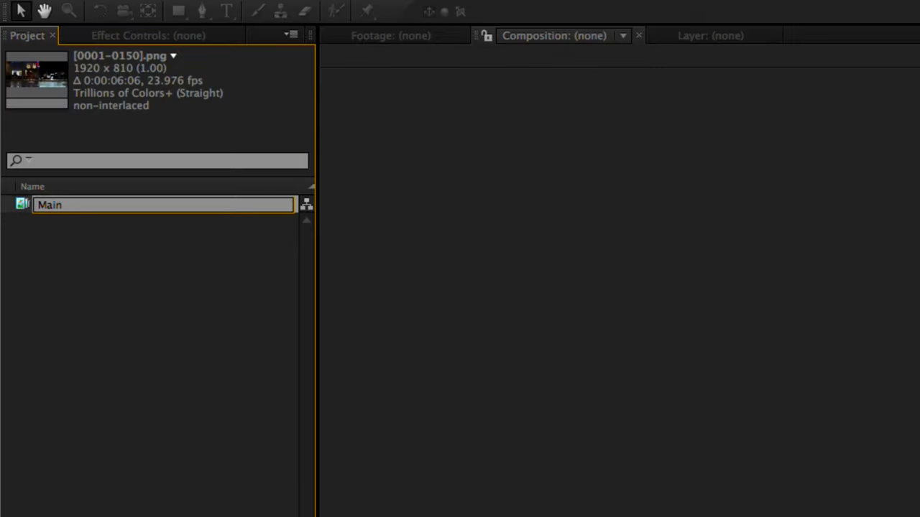
text(FG eme)
key(BackSpace)
key(BackSpace)
key(BackSpace)
key(BackSpace)
text(Scene)
key(Return)
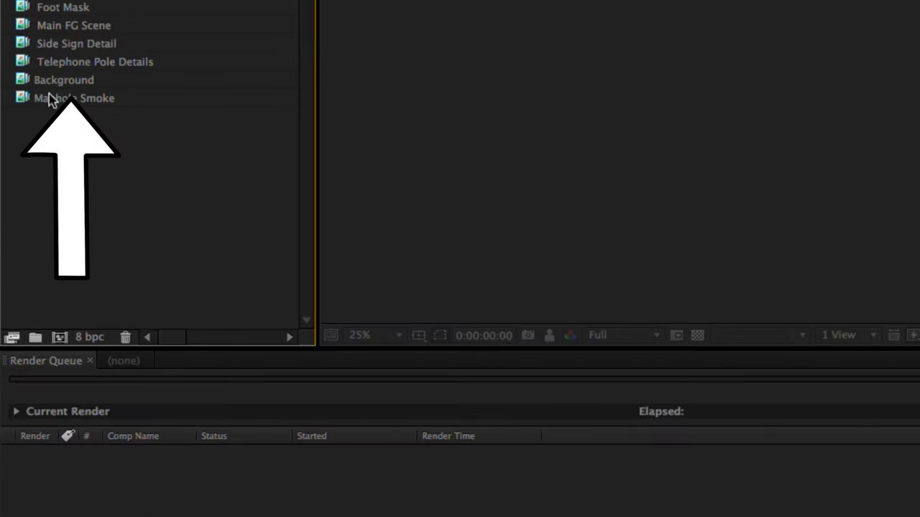
Create a composition from Background and stack Main FG Scene, AC Units+, Telephone Pole Details and Side Sign Detail above it in that order.
click(28, 81)
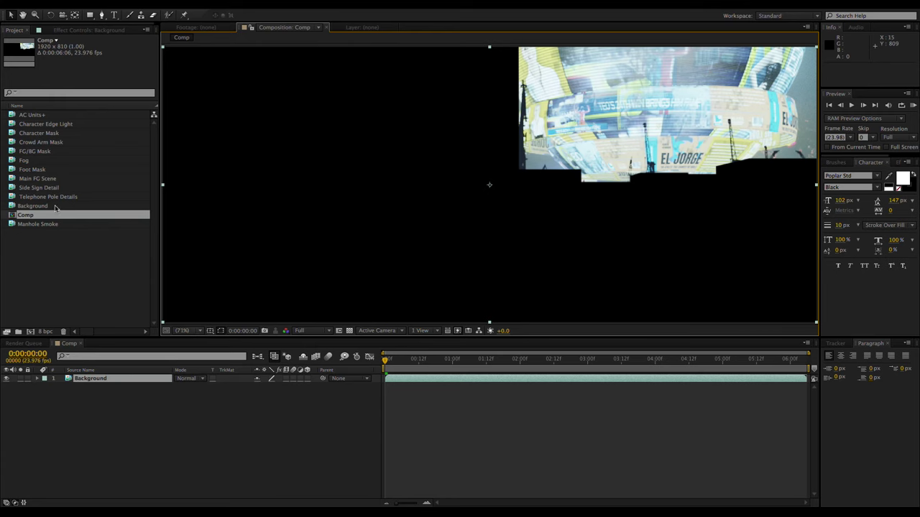
drag(38, 178, 109, 379)
drag(13, 116, 95, 378)
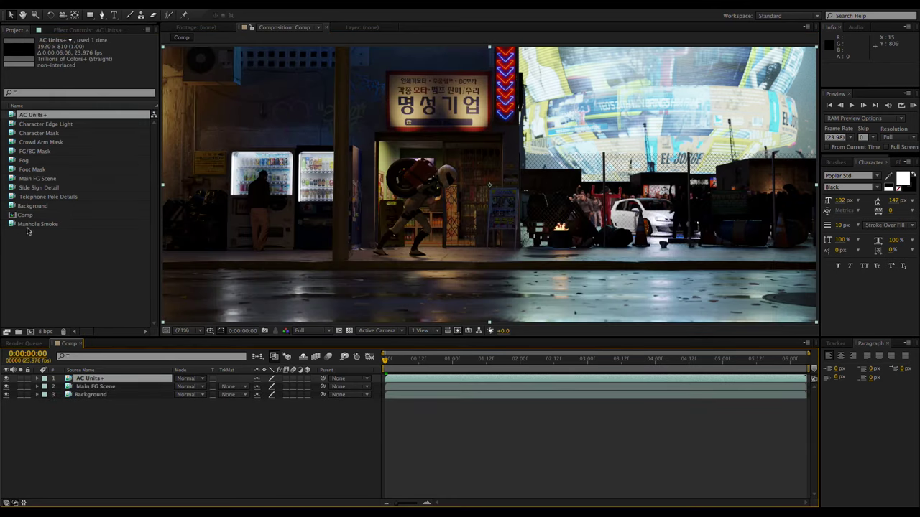
drag(12, 197, 93, 377)
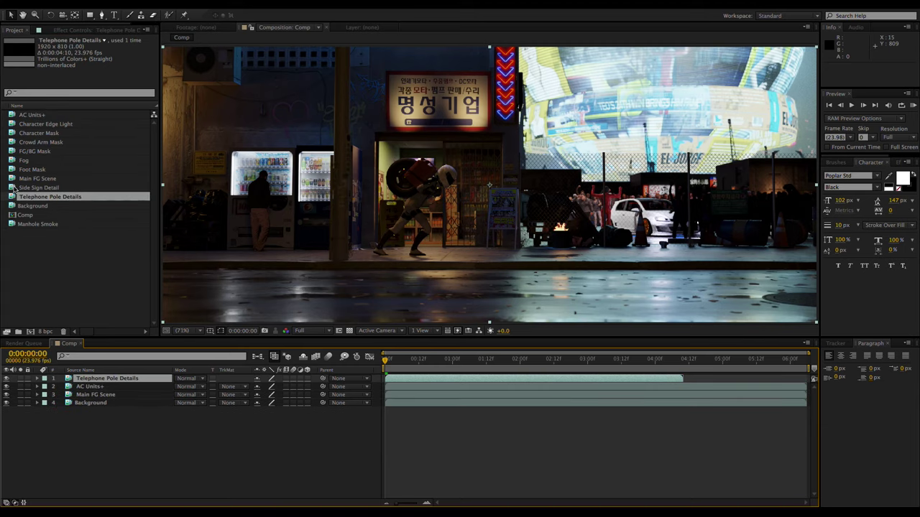
drag(12, 189, 113, 375)
Shift the Side Sign Detail layer to start at about 1 second, and move the current time to 0:00:01:10.
click(438, 361)
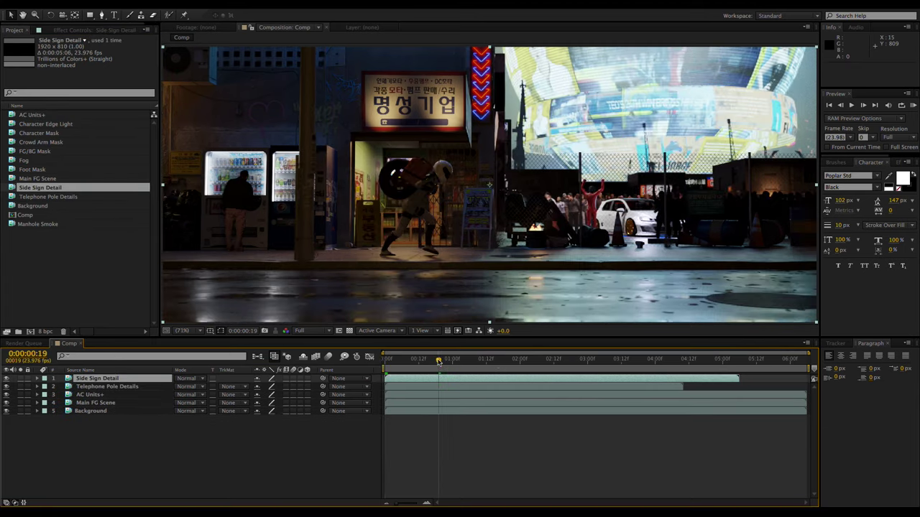
drag(438, 361, 494, 359)
scroll(575, 194, up, 2)
scroll(575, 194, down, 1)
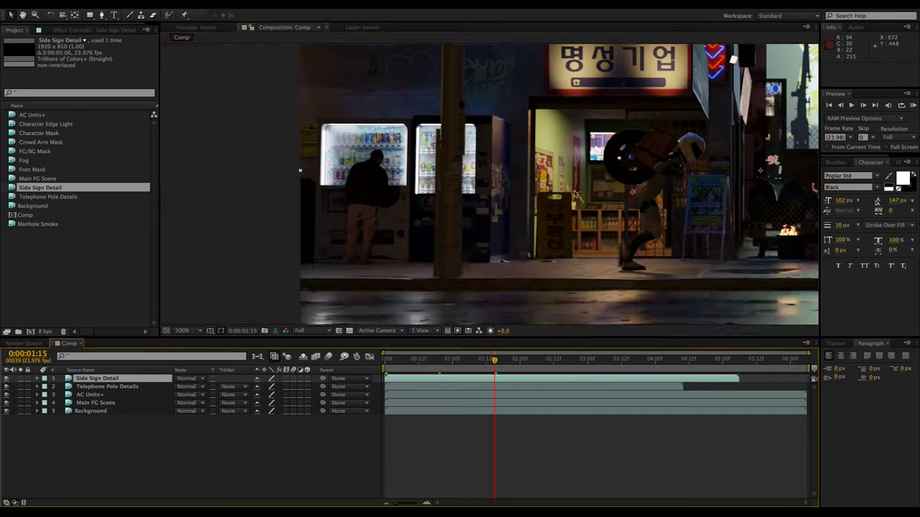
scroll(574, 194, up, 1)
drag(411, 381, 442, 381)
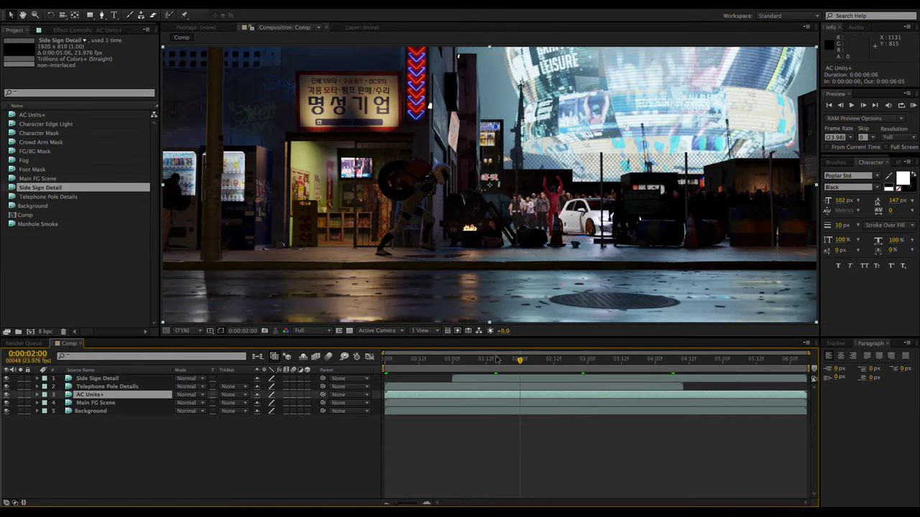
drag(521, 359, 481, 359)
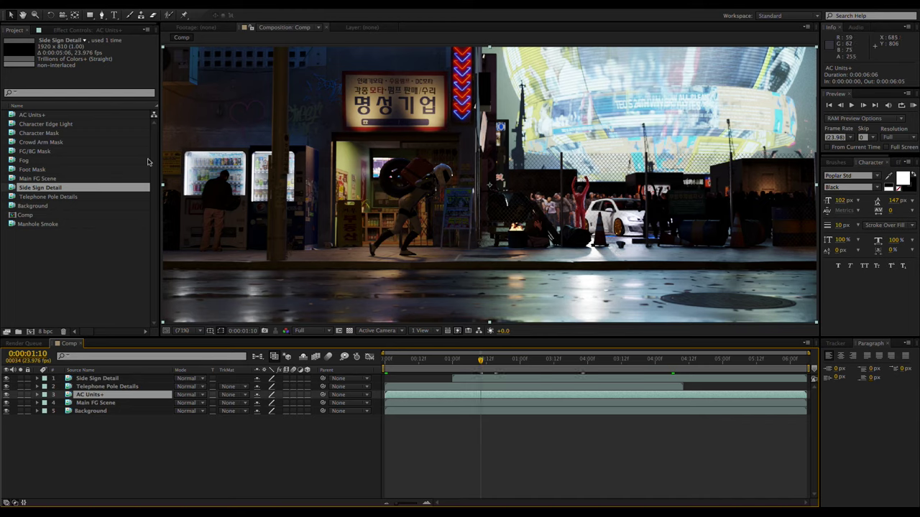
Add the Fog sequence as the top layer with the Screen blending mode and duplicate it twice.
click(12, 161)
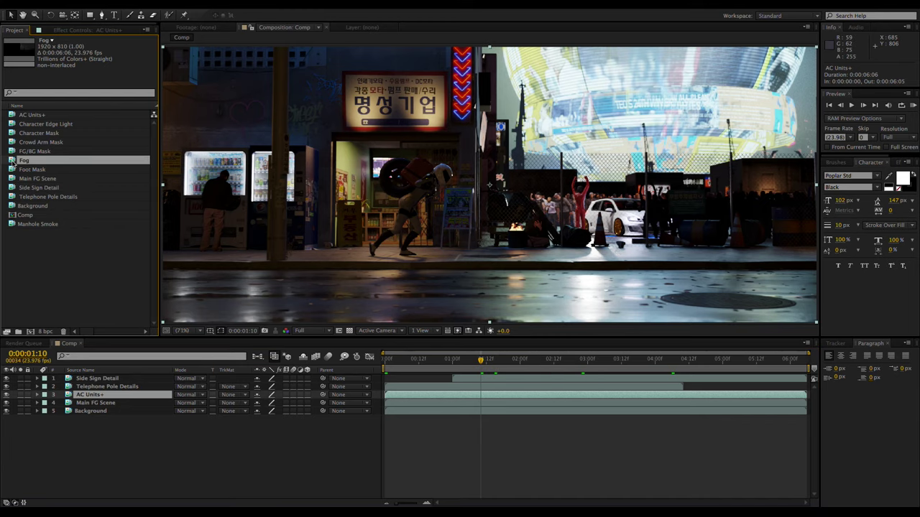
drag(12, 161, 94, 378)
click(190, 379)
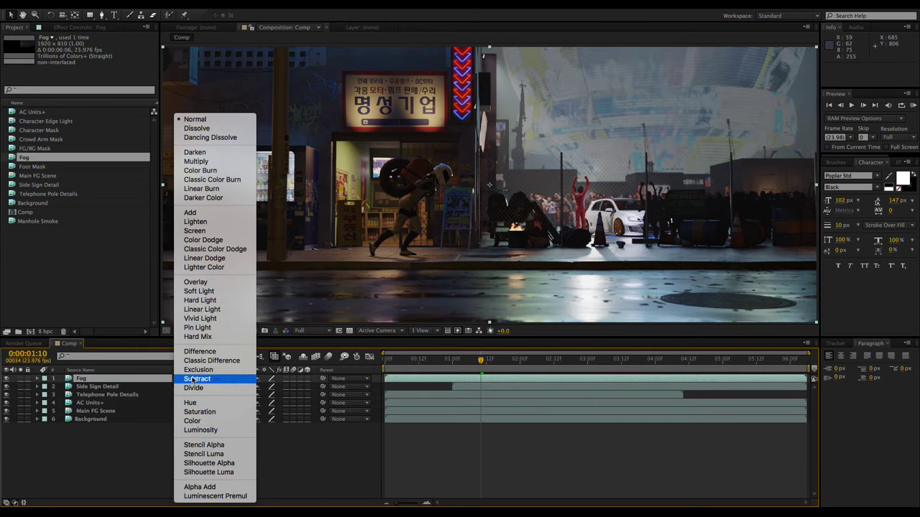
click(194, 231)
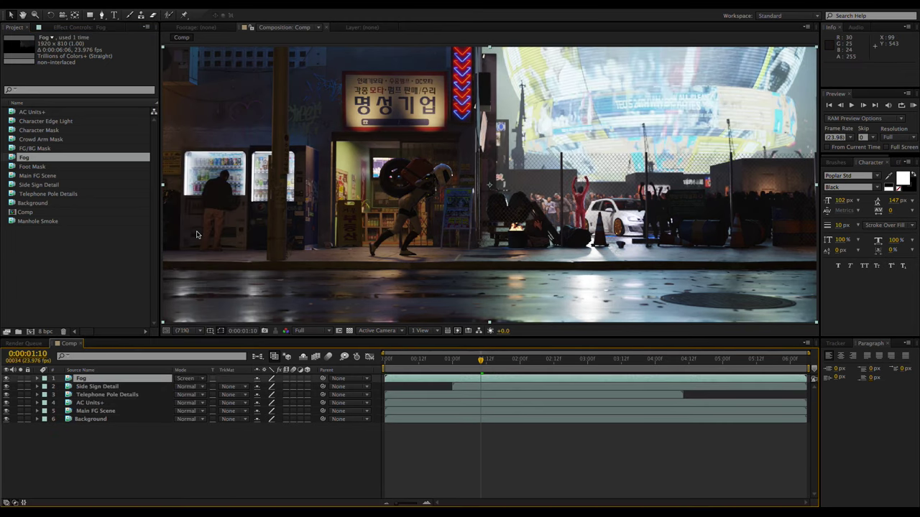
key(ctrl+d)
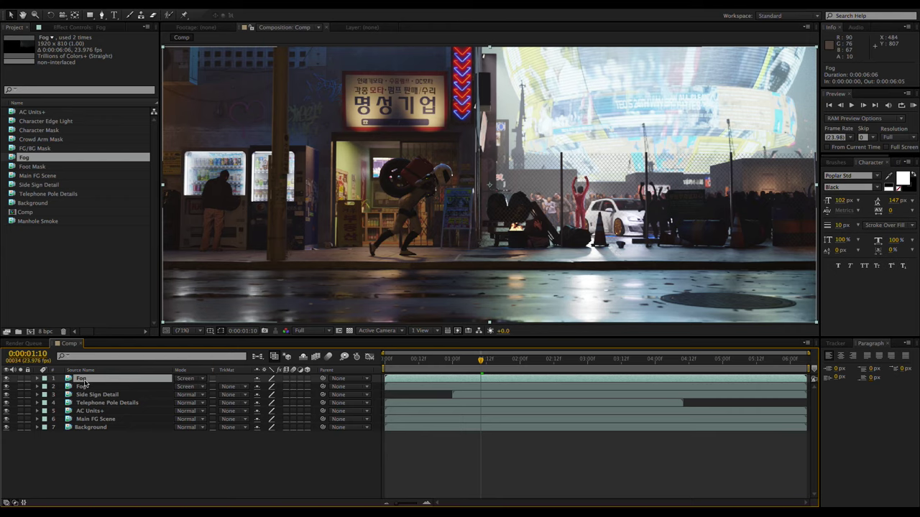
key(ctrl+d)
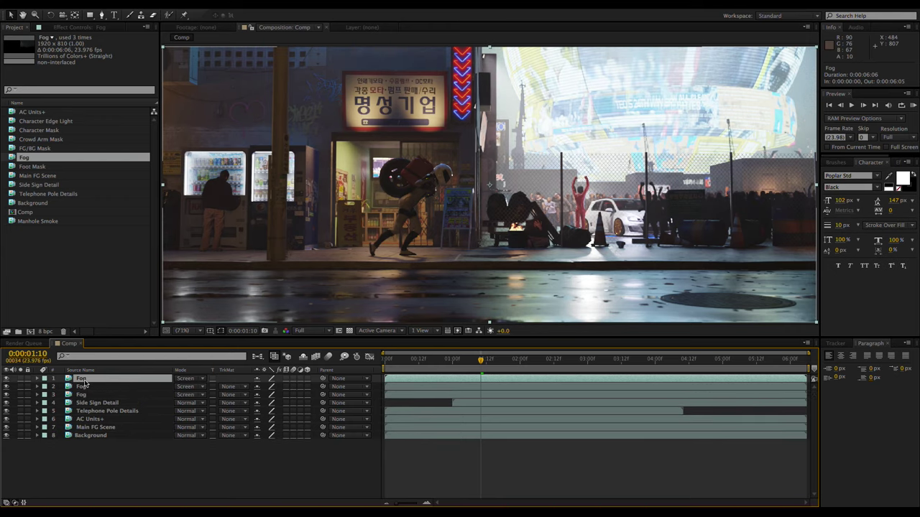
Search the effects for "sat" and apply Hue/Saturation to the lowest Fog layer.
click(836, 162)
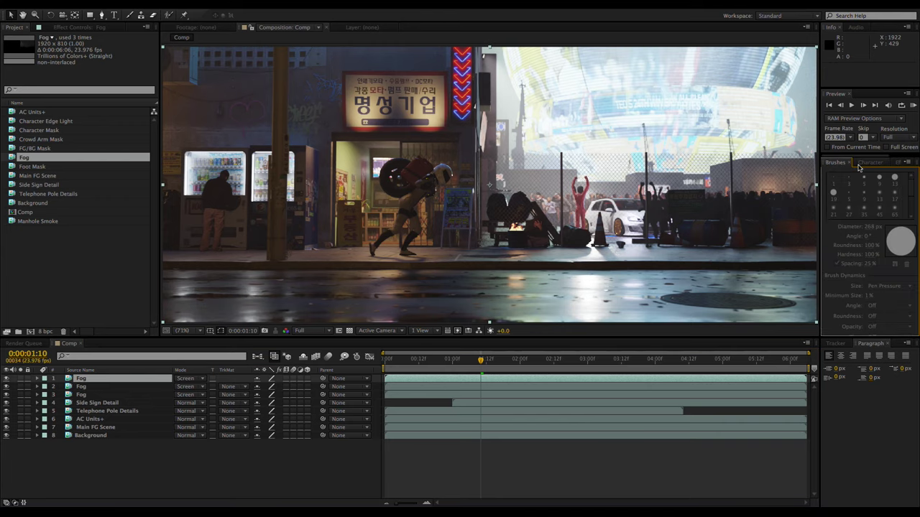
scroll(858, 167, down, 2)
click(853, 174)
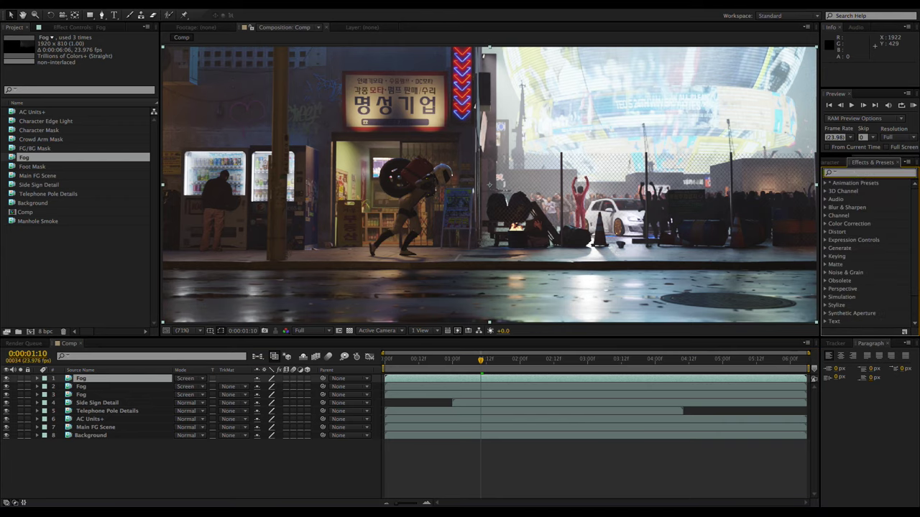
text(sat)
drag(865, 231, 83, 397)
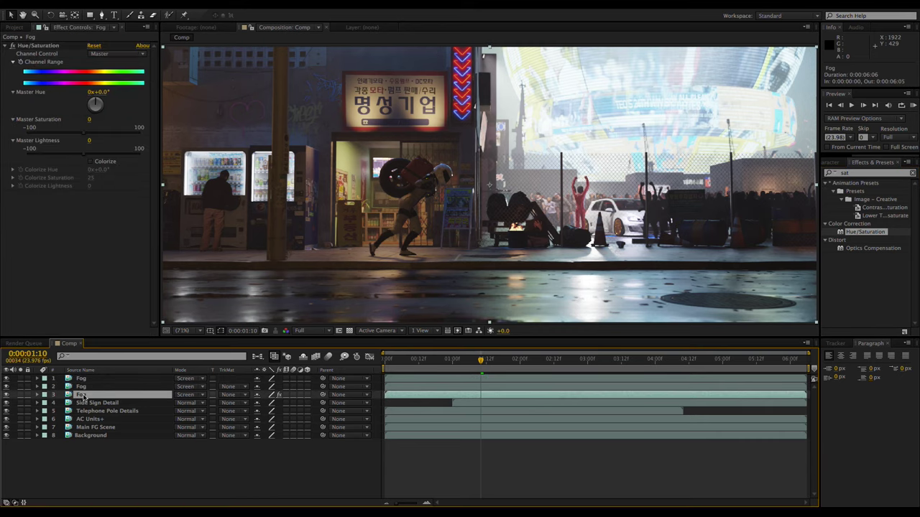
Raise the lowest Fog layer's Master Saturation to 100 and inspect the fog colours up close.
drag(86, 135, 144, 140)
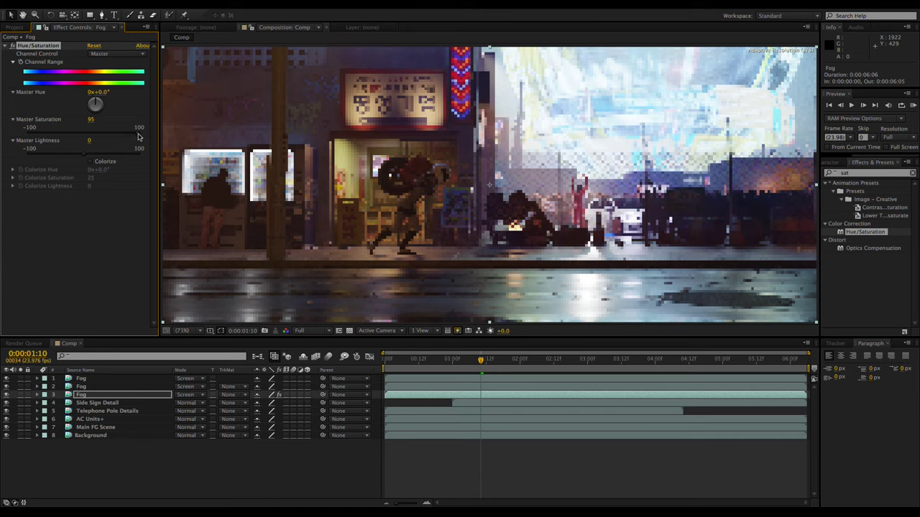
scroll(508, 218, up, 1)
drag(511, 217, 435, 230)
scroll(436, 229, up, 1)
scroll(435, 231, down, 1)
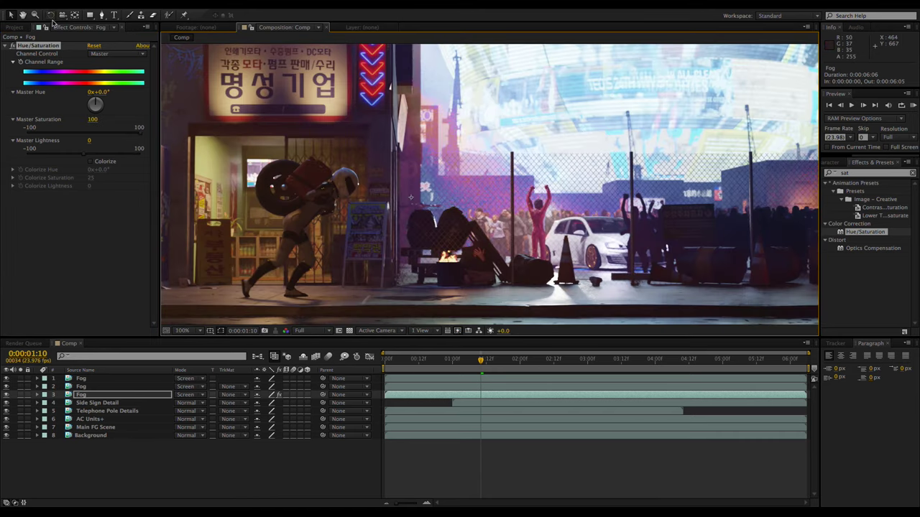
Set the project's colour depth to 16 bits per channel.
click(15, 28)
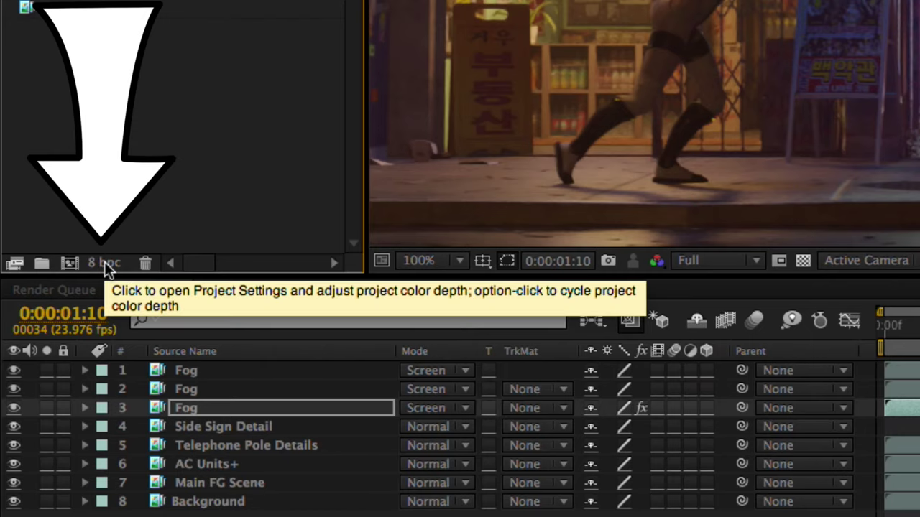
click(45, 331)
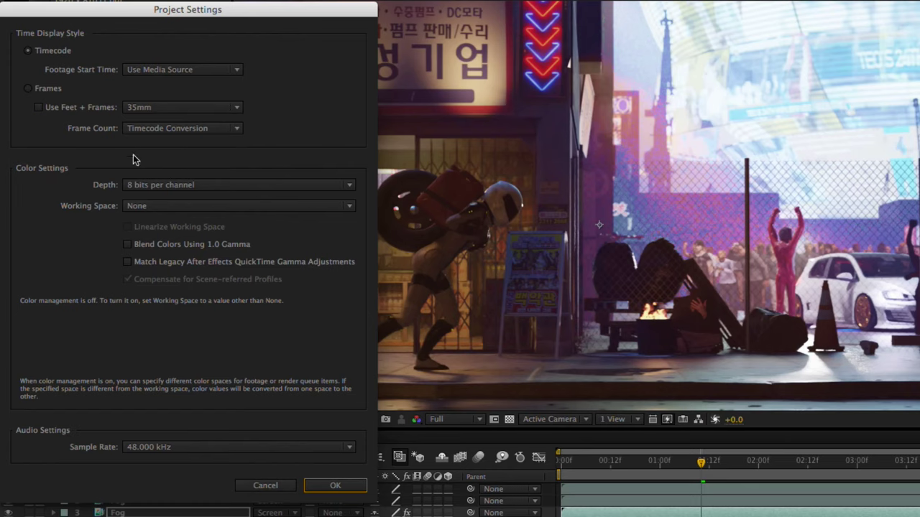
click(158, 186)
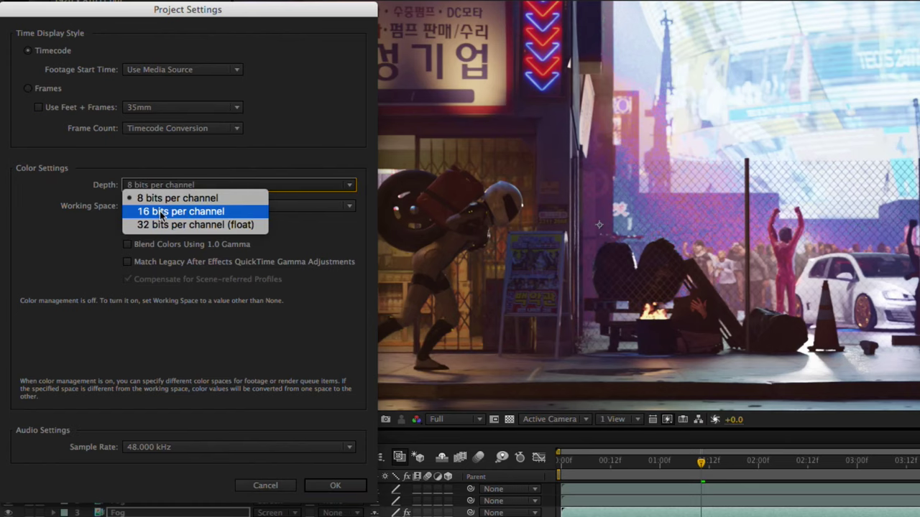
click(161, 211)
click(329, 486)
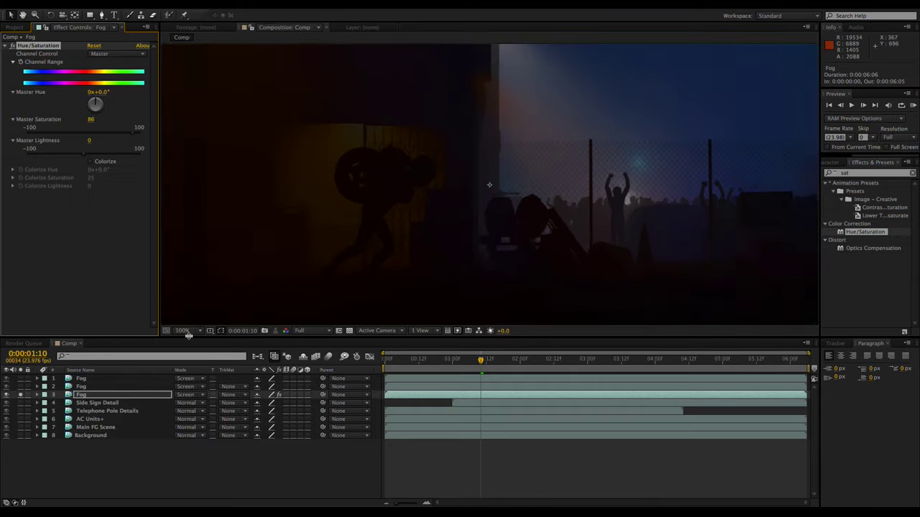
Fit the composition in the viewer, solo the three Fog layers and preview them in playback.
click(189, 331)
click(188, 242)
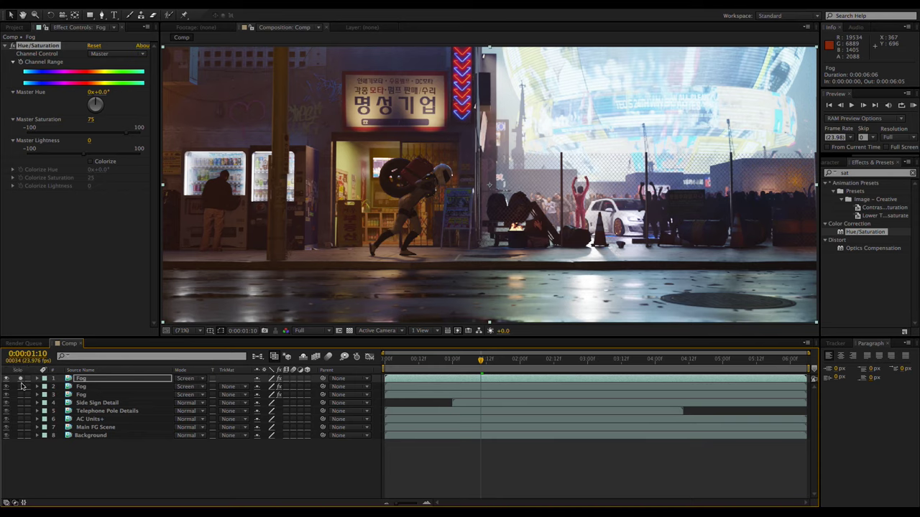
drag(21, 379, 21, 395)
key(KP_0)
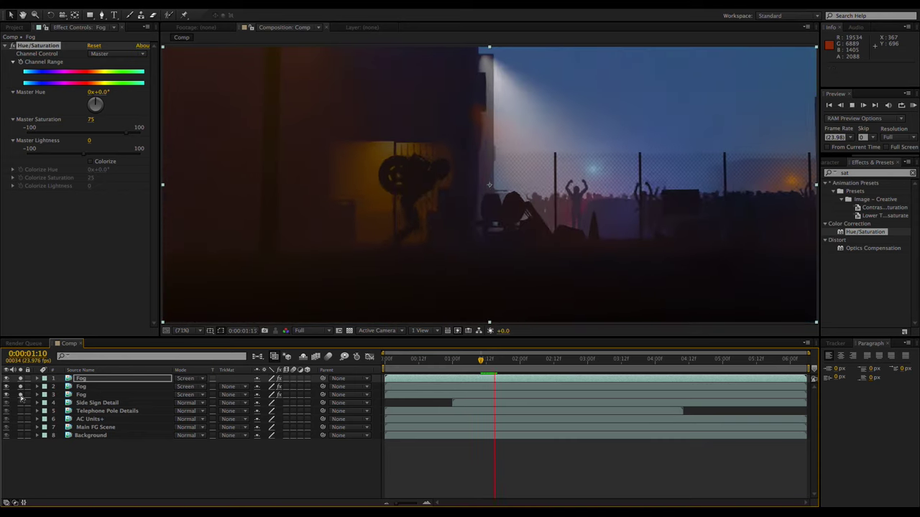
key(space)
Add an adjustment layer above the Fog layers with the current time at 0:00:01:21, and select it.
click(14, 27)
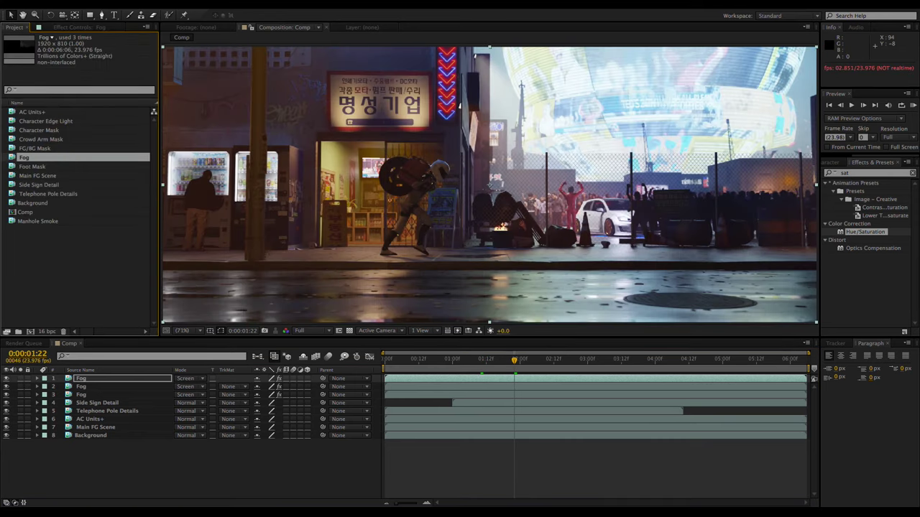
click(512, 360)
click(171, 4)
mouse_move(187, 10)
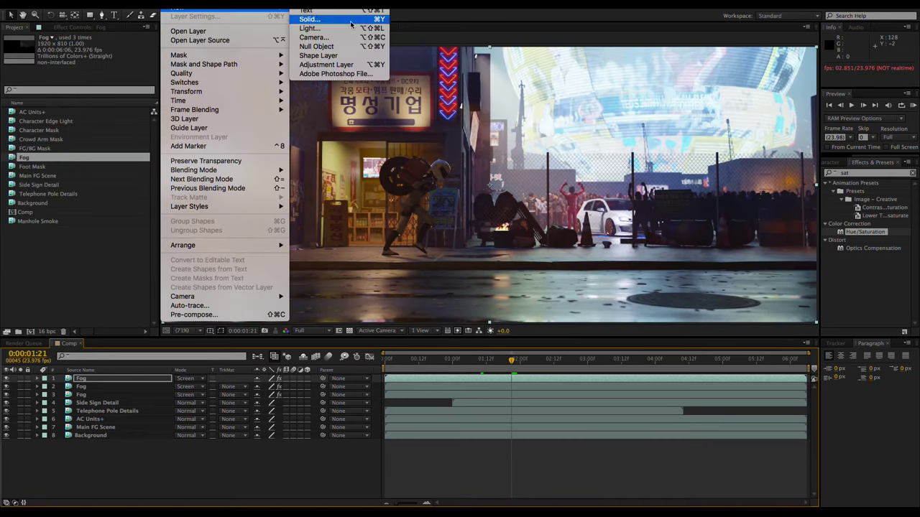
click(328, 65)
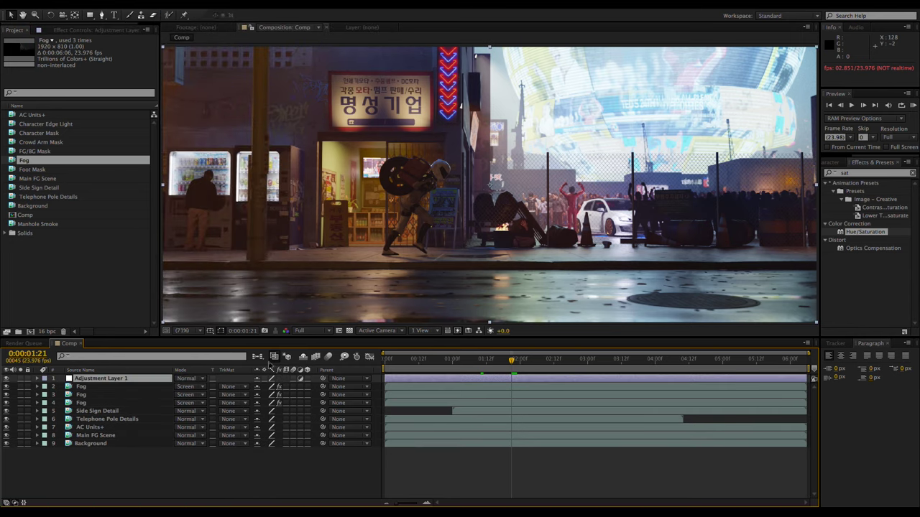
click(106, 379)
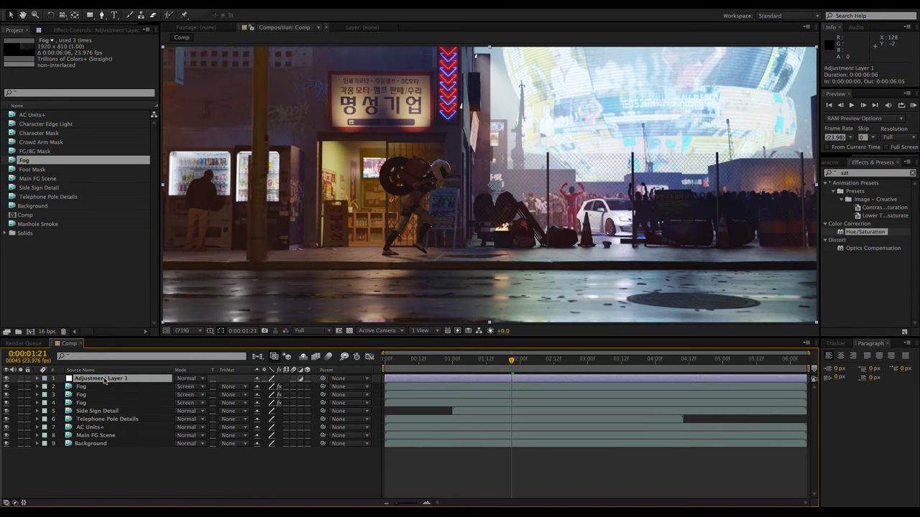
Apply a Curves effect to Adjustment Layer 1 and shape a gentle S-curve with darker shadows and brighter highlights.
click(866, 173)
text(curves)
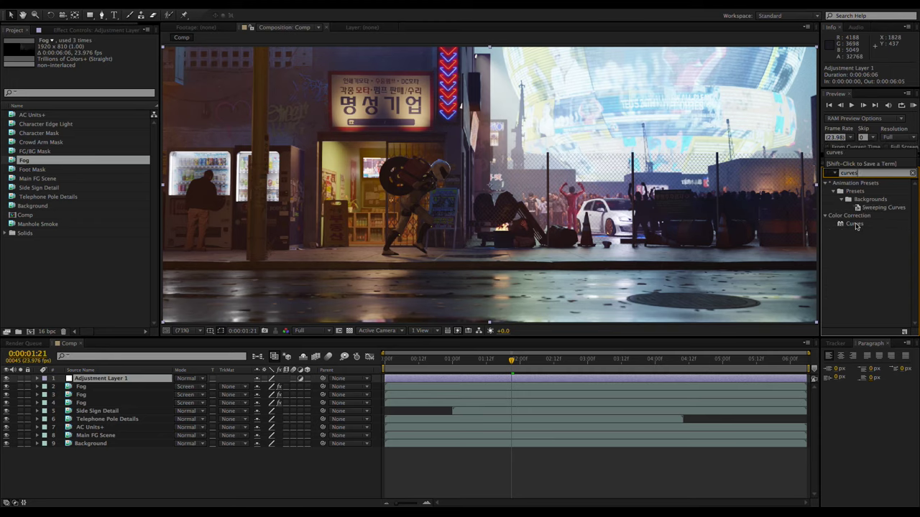
double_click(855, 226)
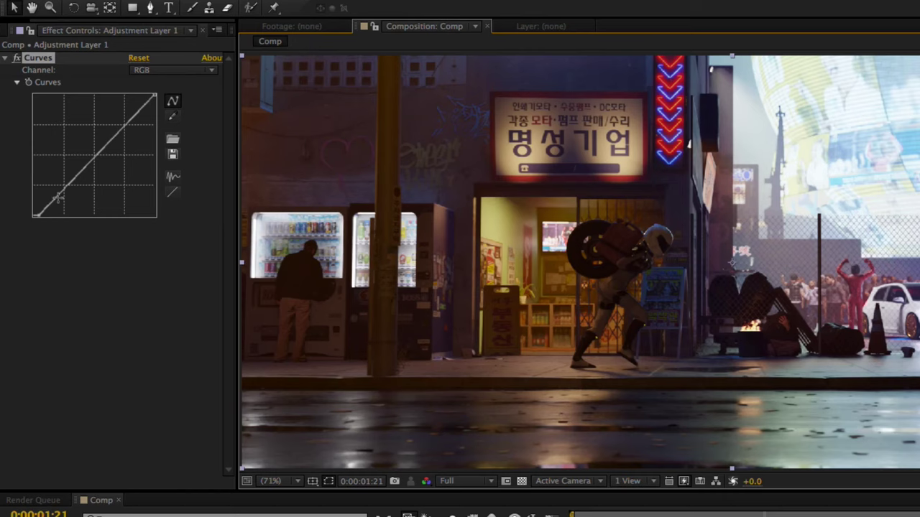
drag(39, 139, 42, 147)
drag(62, 207, 64, 196)
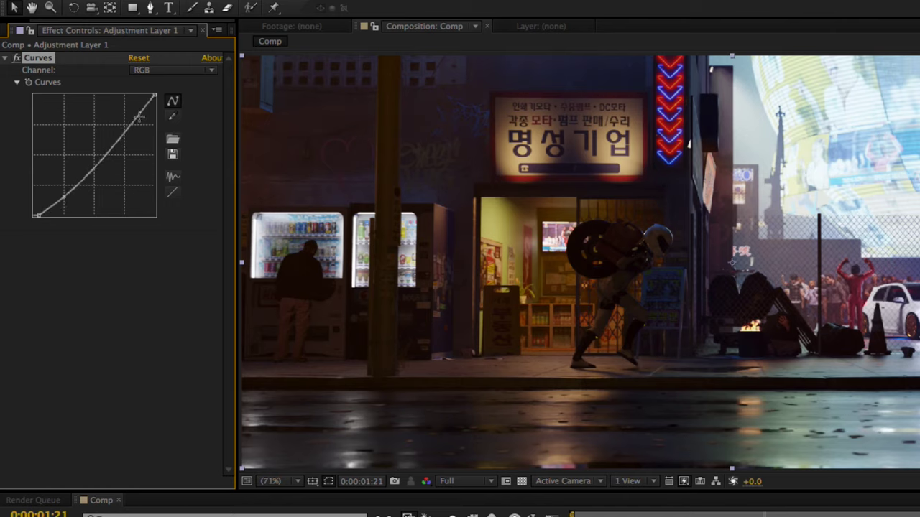
drag(141, 116, 138, 113)
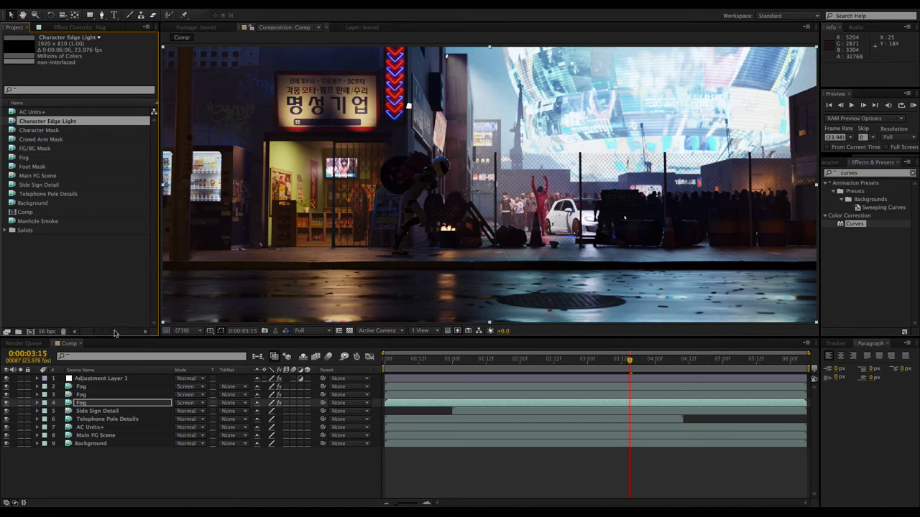
Add the Character Edge Light footage to the composition directly above Main FG Scene and set its blending mode to Screen.
drag(113, 376, 114, 376)
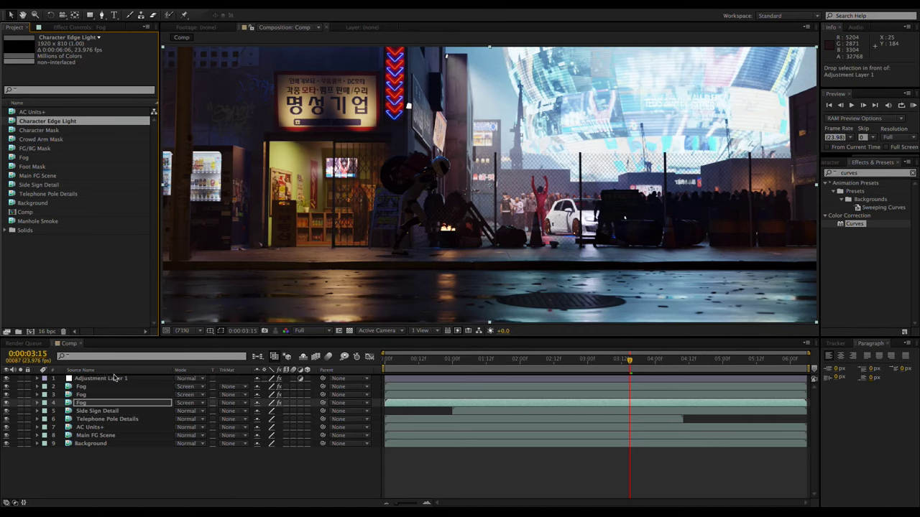
drag(113, 378, 108, 436)
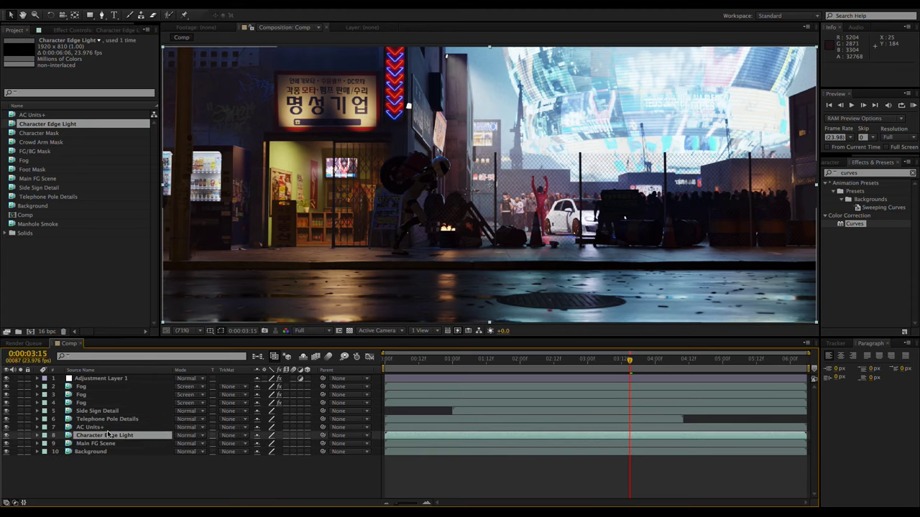
click(190, 435)
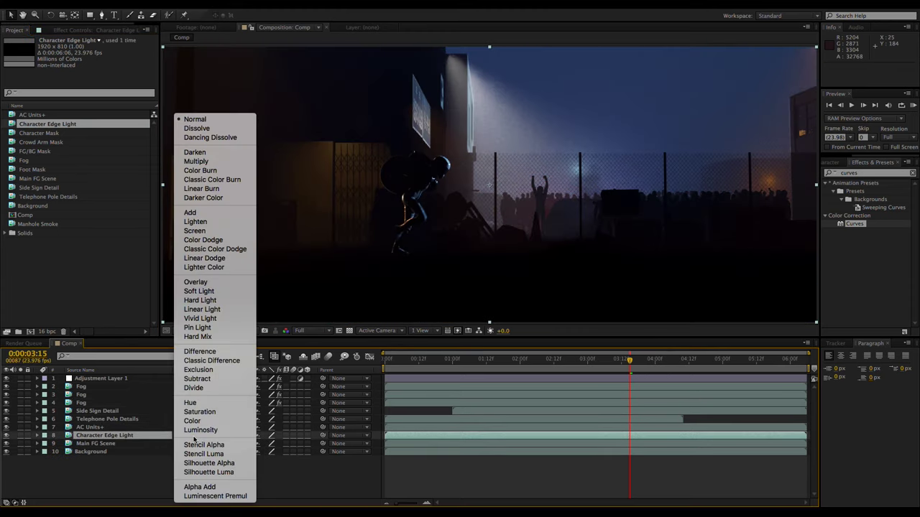
click(201, 231)
Enlarge the viewer area around the character and duplicate the Character Edge Light layer.
scroll(345, 213, up, 2)
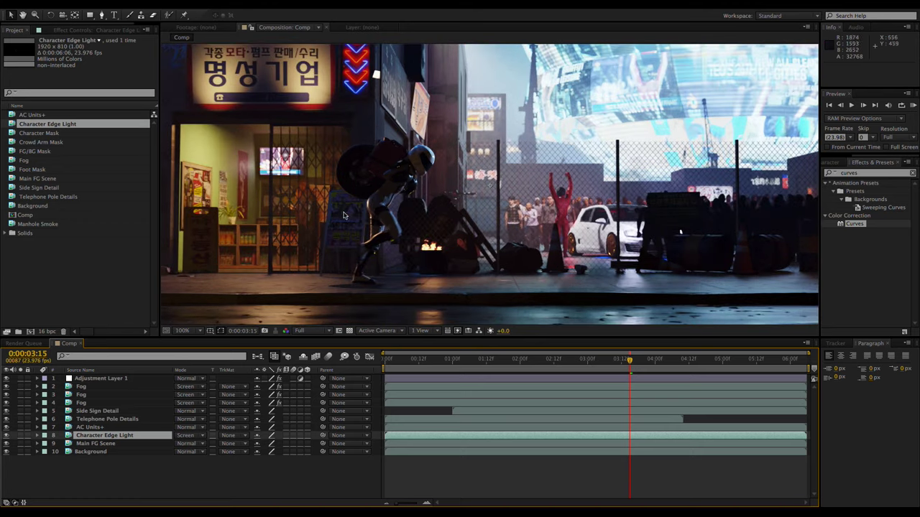
drag(369, 337, 369, 369)
scroll(460, 194, up, 2)
click(103, 468)
key(ctrl+d)
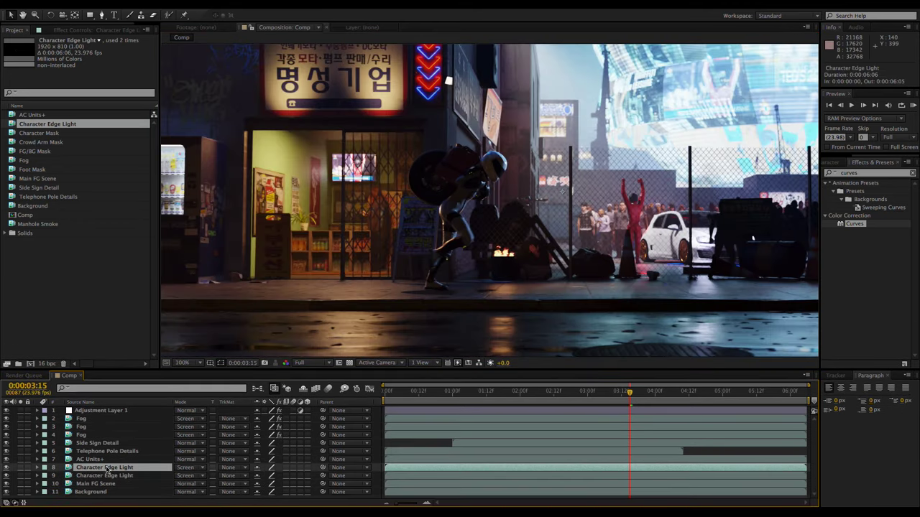
Apply Gaussian Blur to the upper Character Edge Light layer and raise its Blurriness to about 8.9 for a glow.
click(871, 173)
text(gauss)
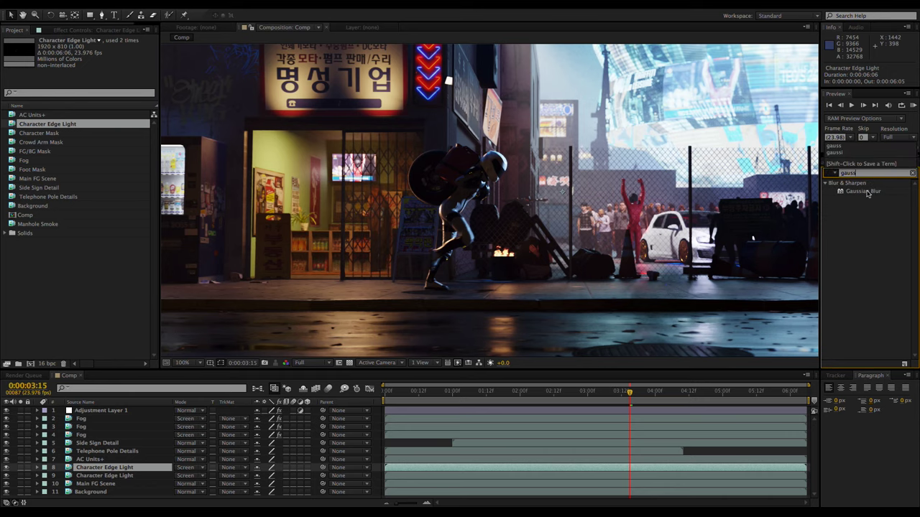
double_click(865, 191)
scroll(486, 195, up, 2)
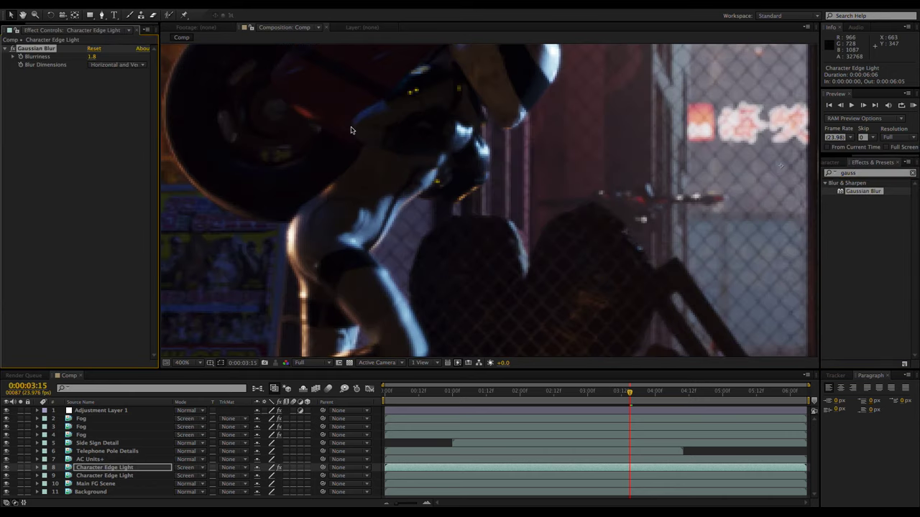
drag(486, 196, 495, 296)
drag(92, 56, 124, 56)
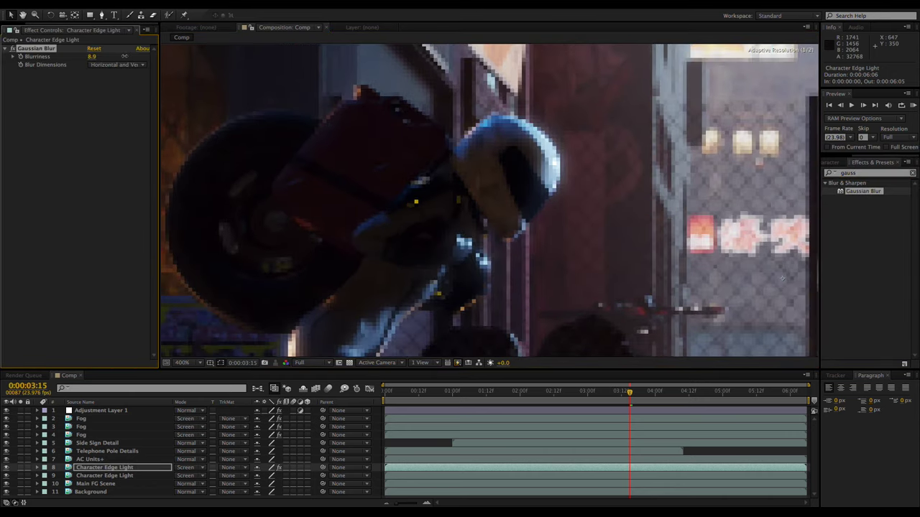
scroll(782, 278, down, 2)
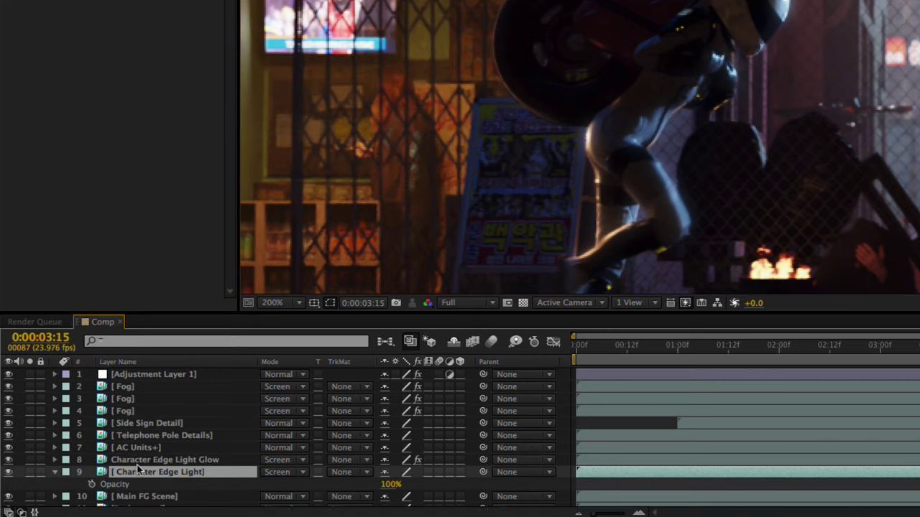
Lower the opacity of Character Edge Light to 74% and of Character Edge Light Glow to 72%.
scroll(139, 468, down, 1)
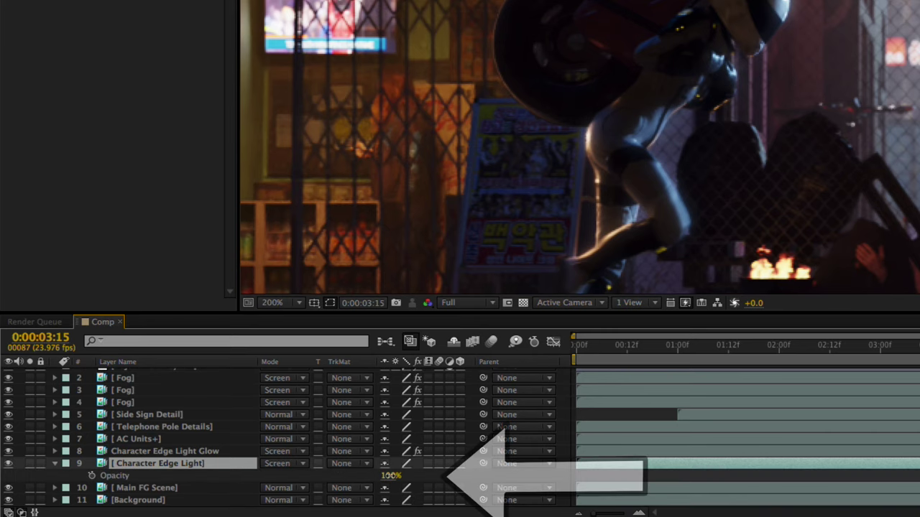
drag(390, 476, 423, 477)
click(260, 475)
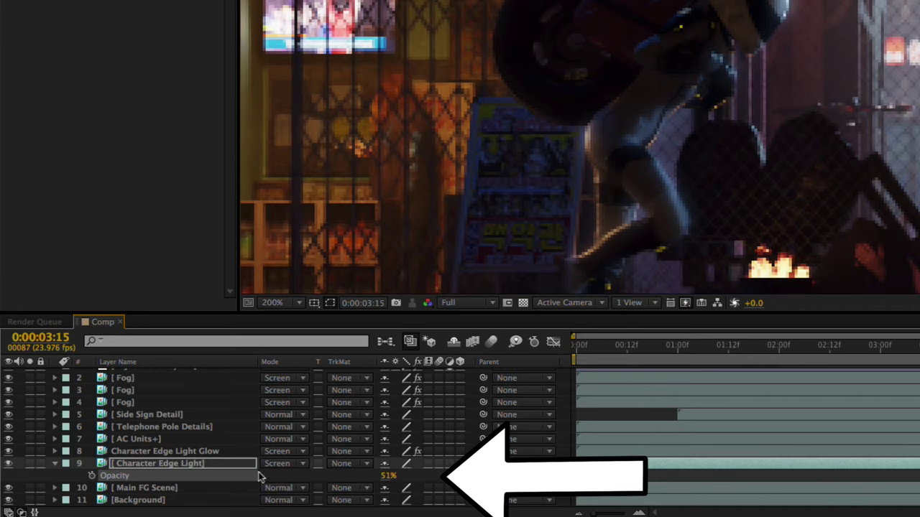
scroll(453, 133, down, 1)
scroll(453, 129, up, 1)
click(164, 451)
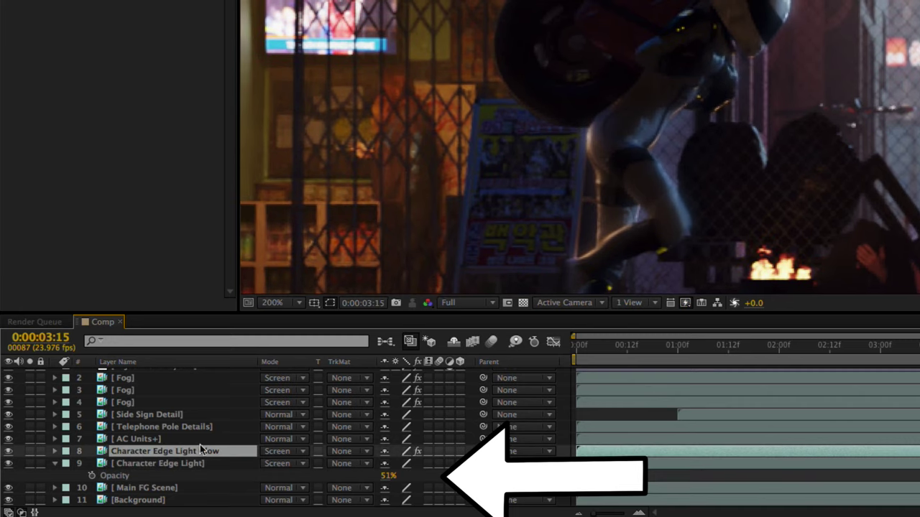
key(t)
drag(389, 463, 405, 489)
scroll(664, 138, down, 1)
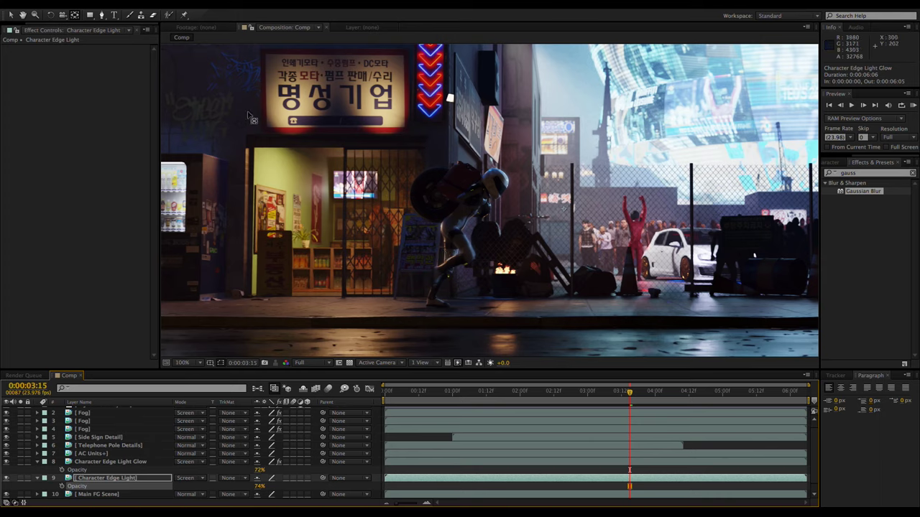
Add the Character Mask footage to the composition between Character Edge Light and Main FG Scene.
scroll(59, 31, up, 1)
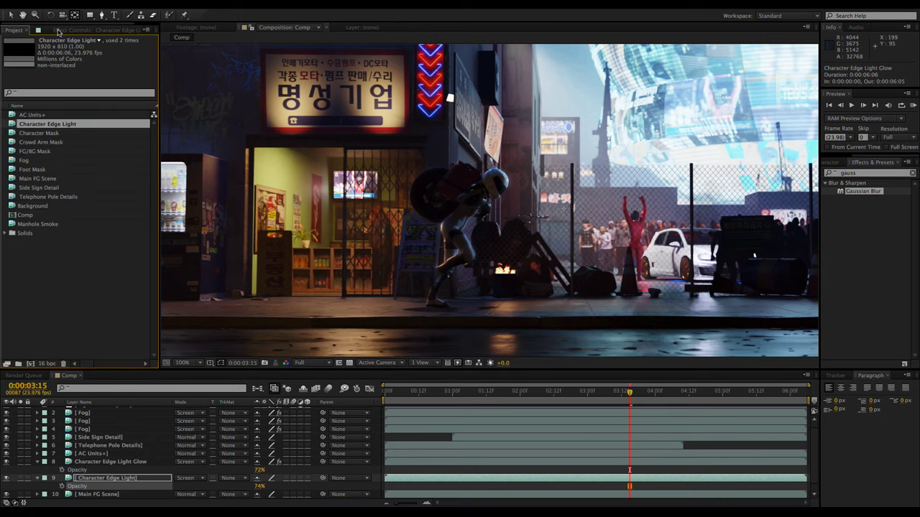
click(32, 135)
drag(27, 137, 113, 488)
scroll(113, 487, down, 2)
Create an adjustment layer, place it directly beneath Character Mask and rename it Character Light.
click(171, 5)
mouse_move(185, 10)
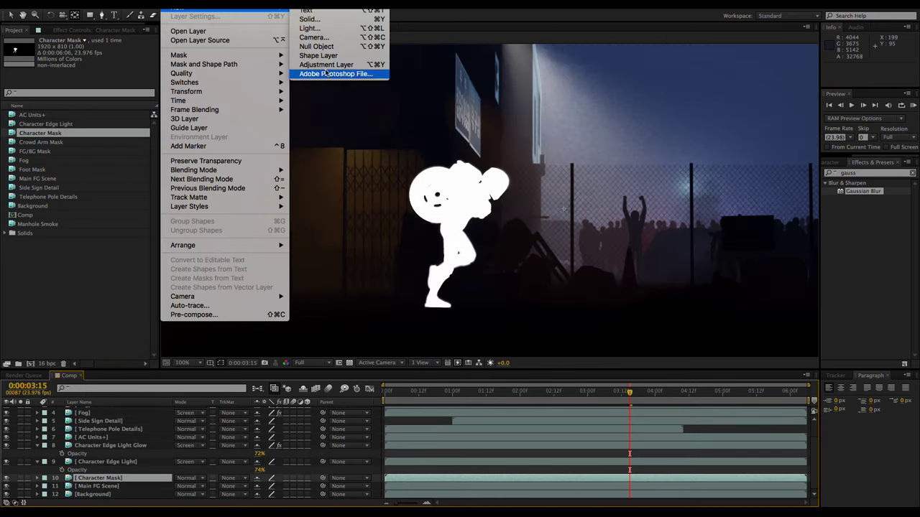
click(322, 63)
drag(107, 411, 101, 483)
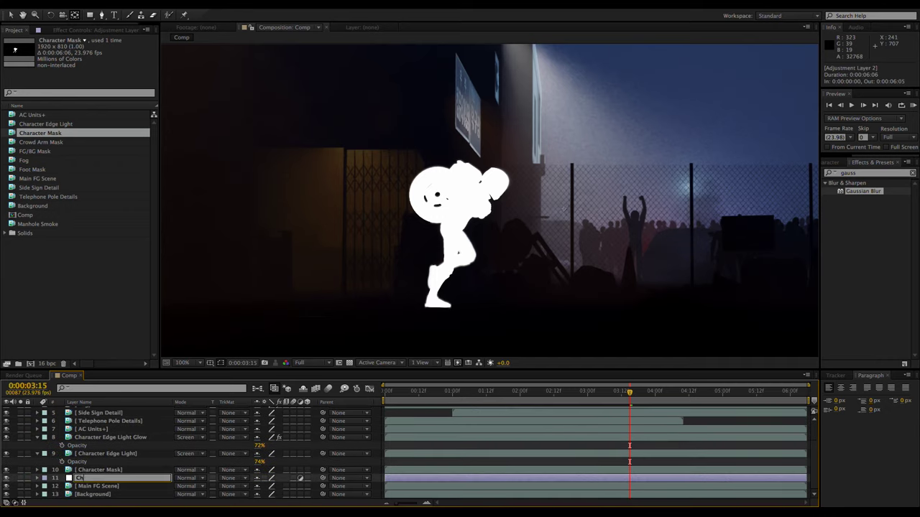
key(Return)
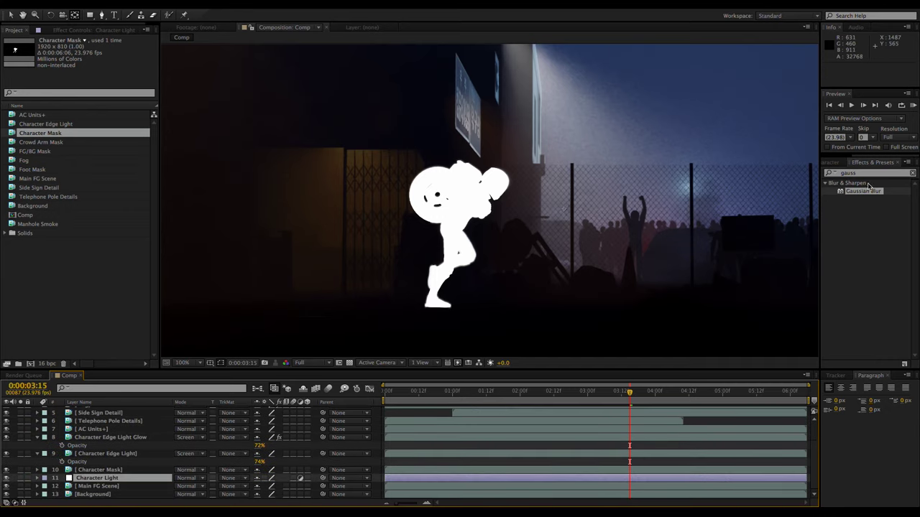
Apply a Curves effect to the Character Light adjustment layer.
click(867, 174)
text(curves)
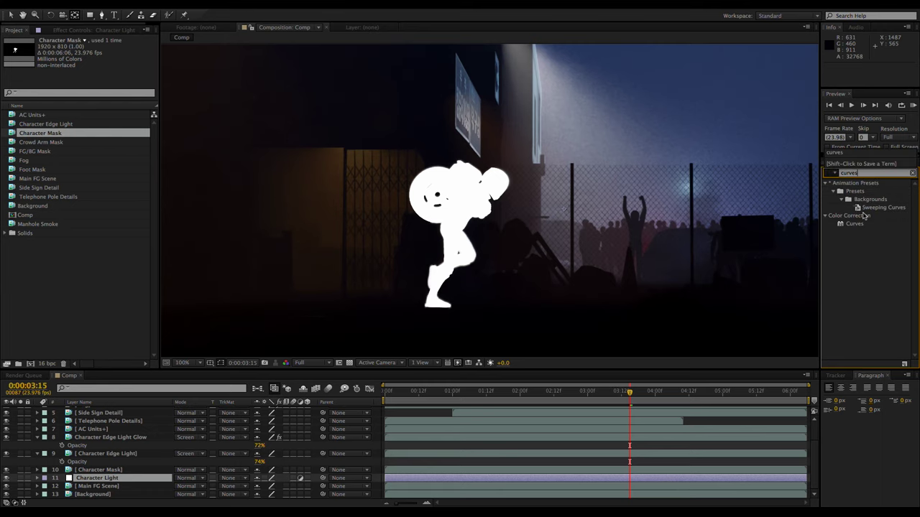
double_click(854, 224)
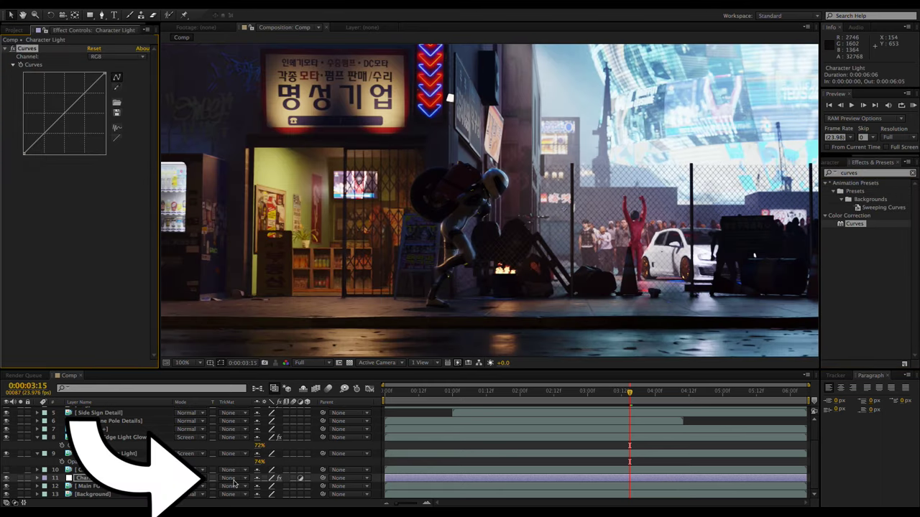
Set Character Light's track matte to Luma Matte from Character Mask and raise its curve's midtones to brighten the character.
click(235, 478)
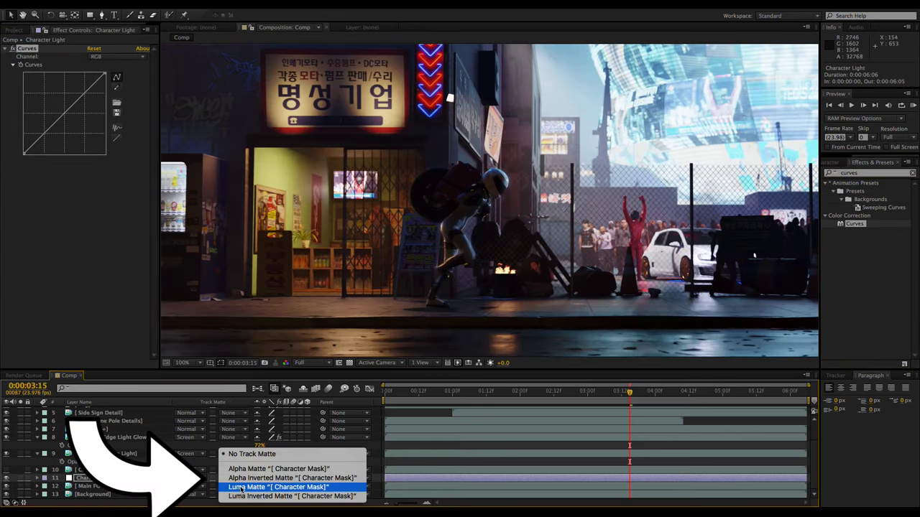
click(241, 489)
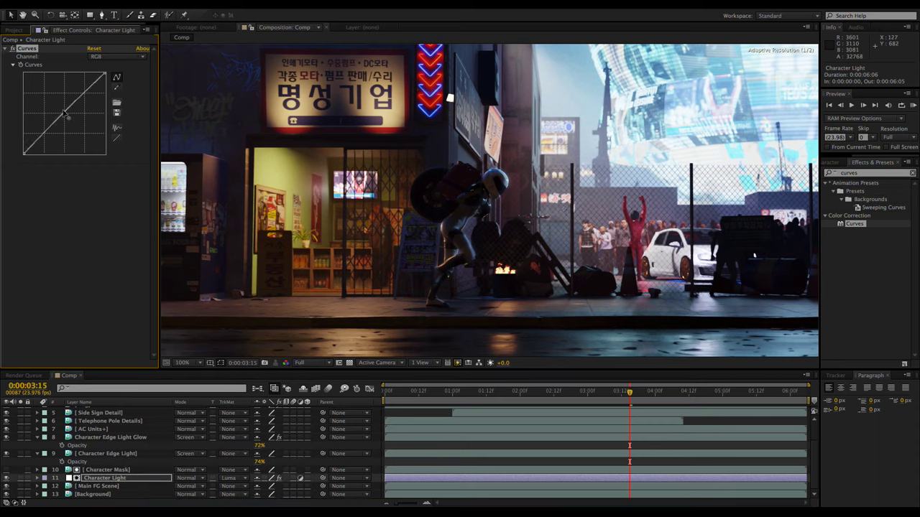
drag(65, 118, 47, 95)
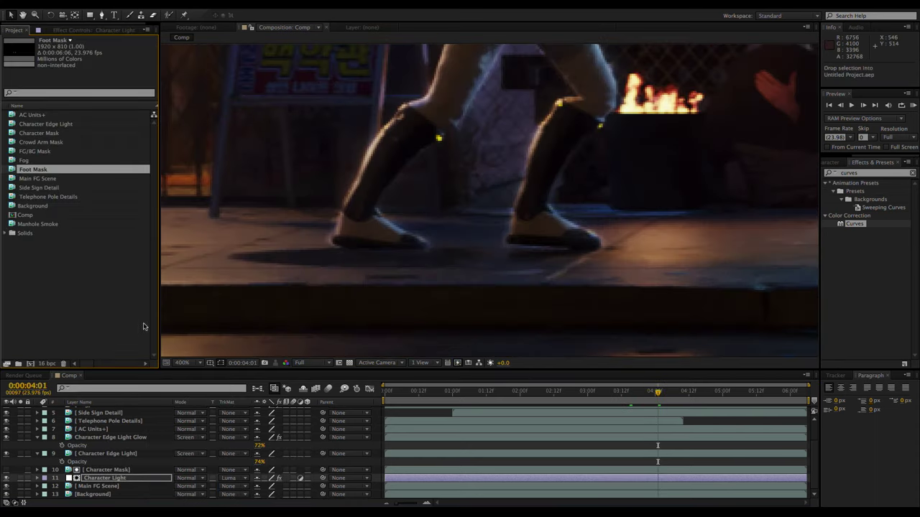
Add Foot Mask above Character Mask, duplicate Character Light directly beneath it with a luma matte, and hide Foot Mask.
drag(143, 327, 118, 467)
click(95, 486)
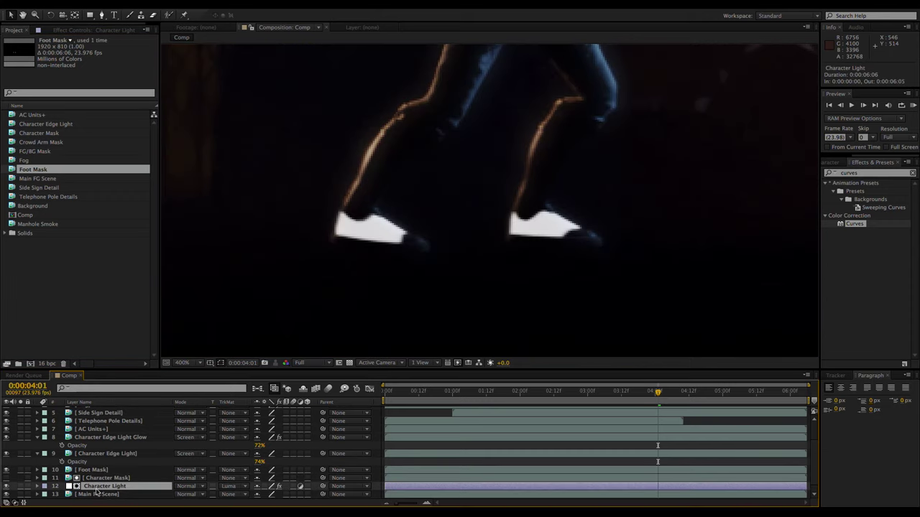
key(super+d)
scroll(96, 478, down, 1)
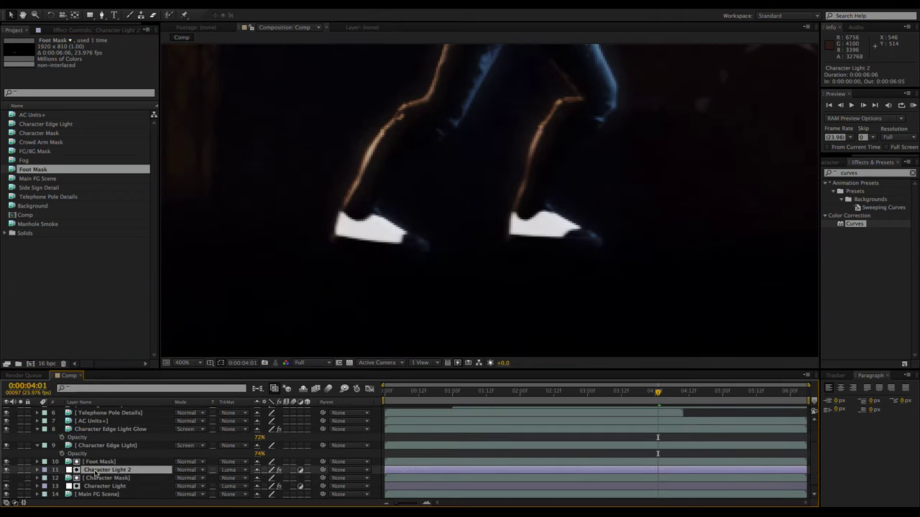
click(7, 461)
Pull Character Light 2's curve well down to darken the feet and compare the result with the layer off and on.
click(81, 30)
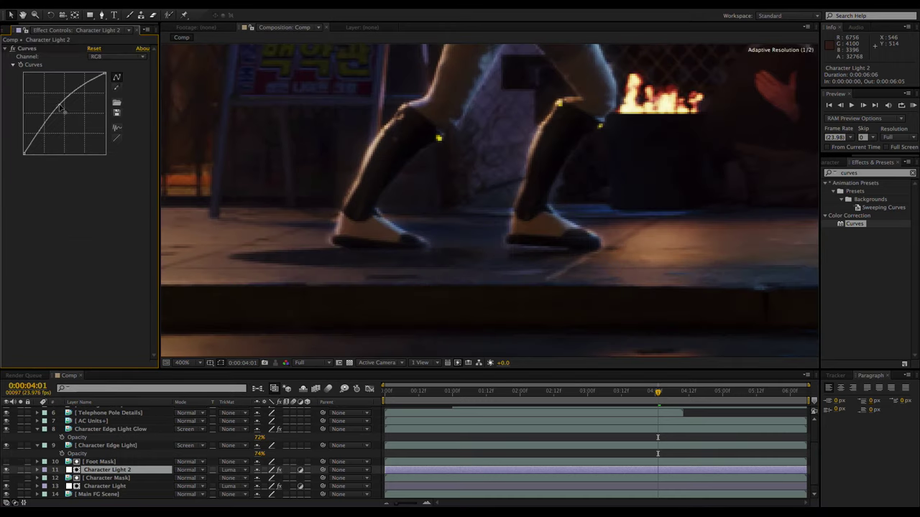
drag(59, 108, 75, 129)
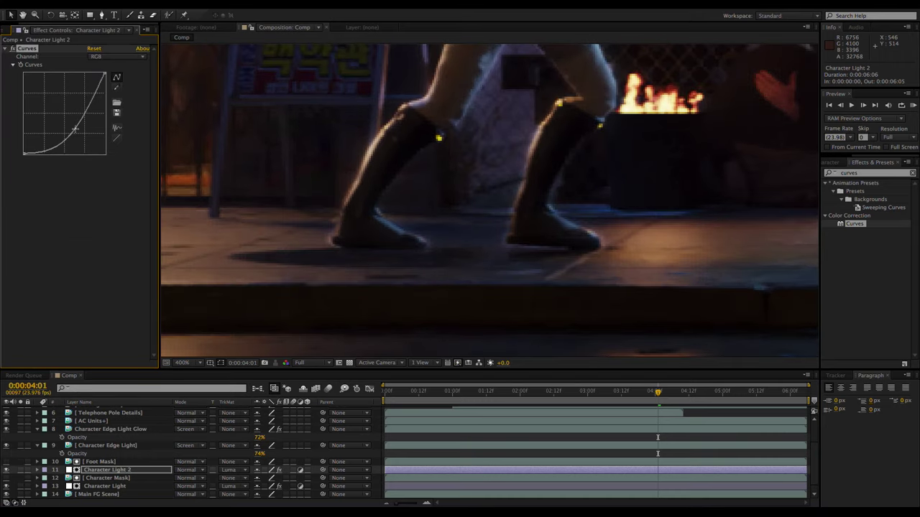
click(7, 471)
click(8, 470)
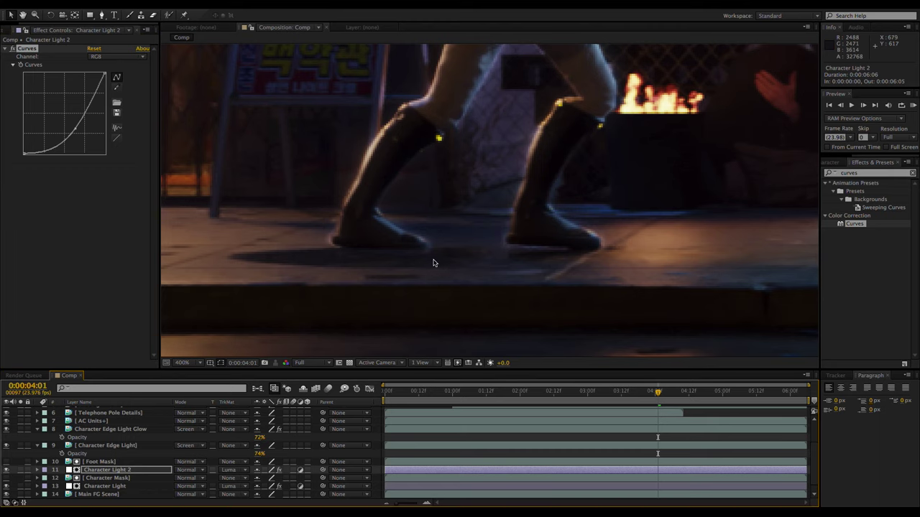
Pre-compose every layer from Adjustment Layer 1 down to Background, moving all attributes into the new composition.
key(shift+/)
scroll(123, 441, up, 5)
click(95, 410)
scroll(103, 424, down, 3)
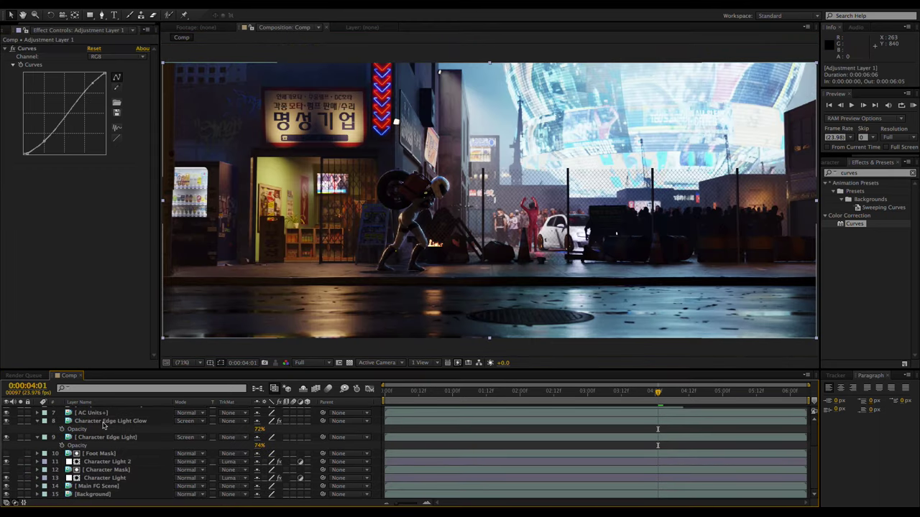
shift+click(101, 496)
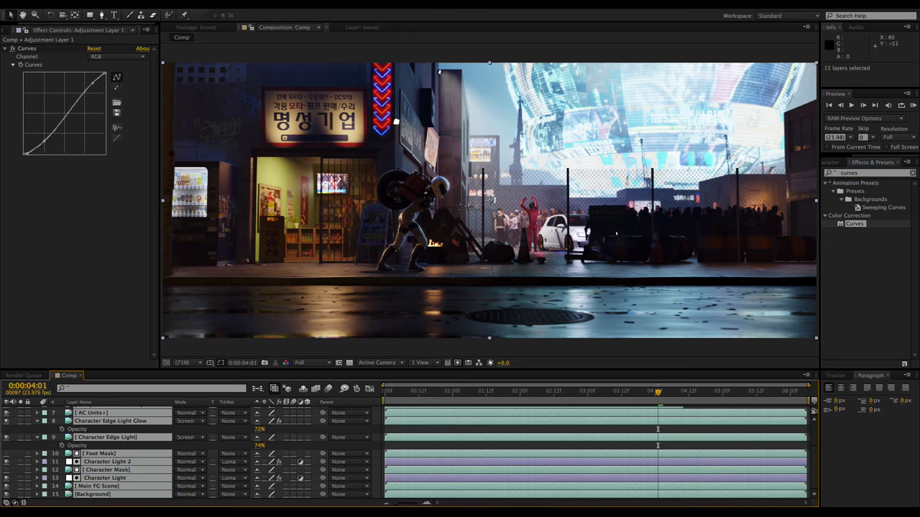
click(175, 4)
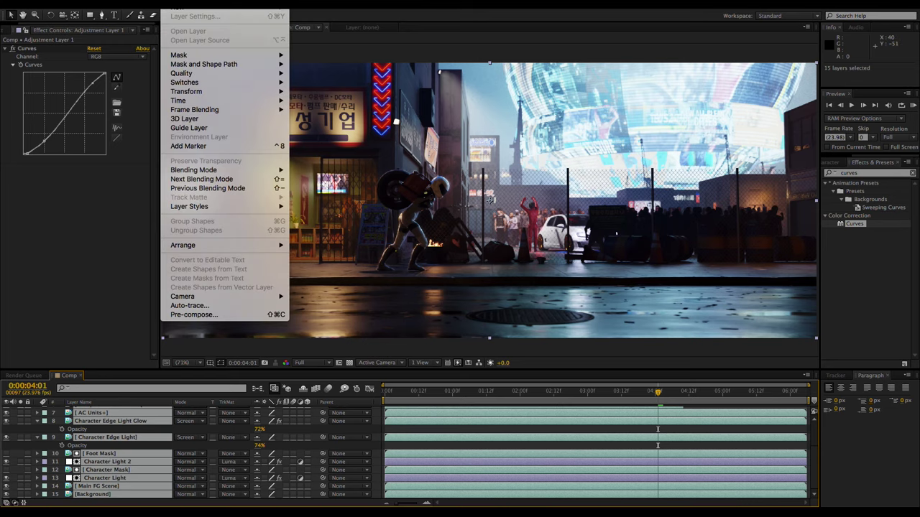
click(188, 315)
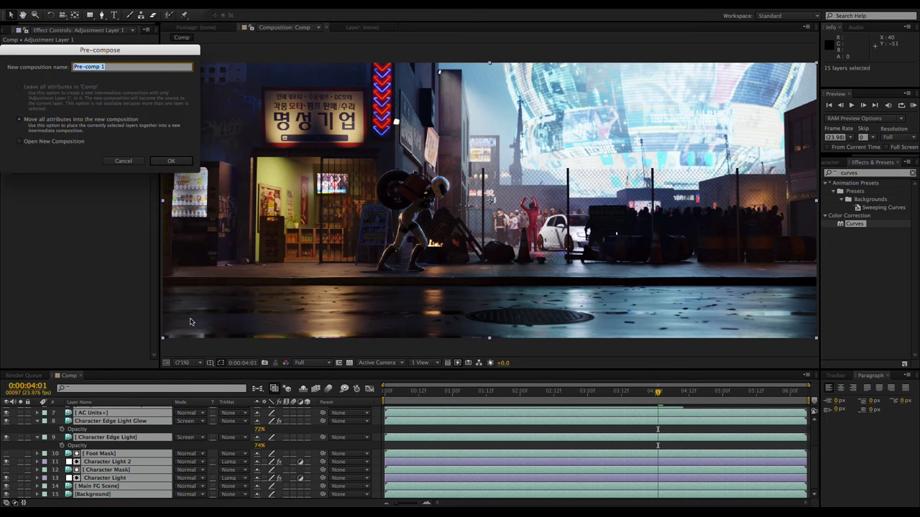
click(171, 160)
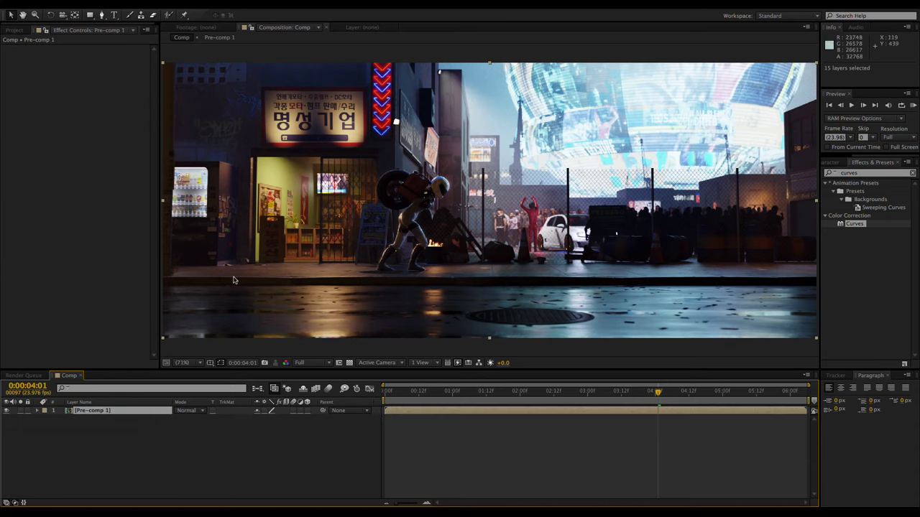
Duplicate the Pre-comp 1 layer and apply Hue/Saturation to the upper copy with Master Saturation at 29.
click(94, 413)
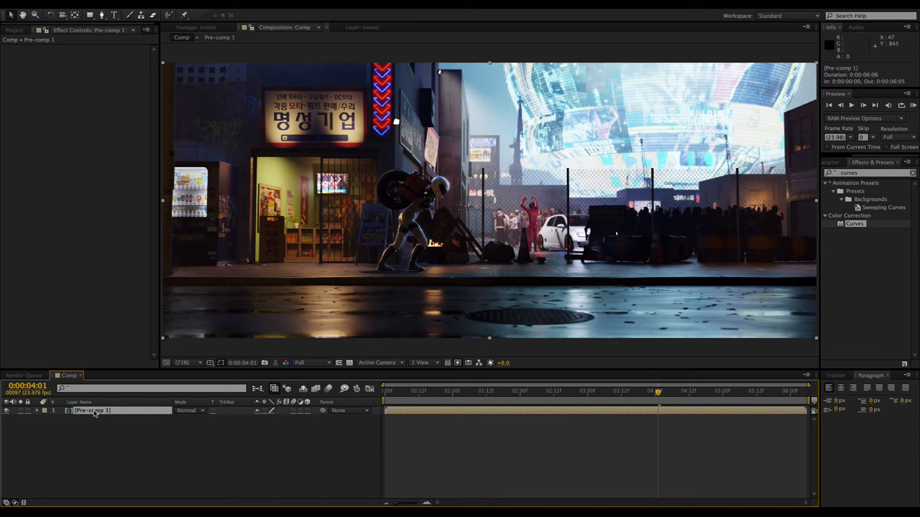
key(ctrl+d)
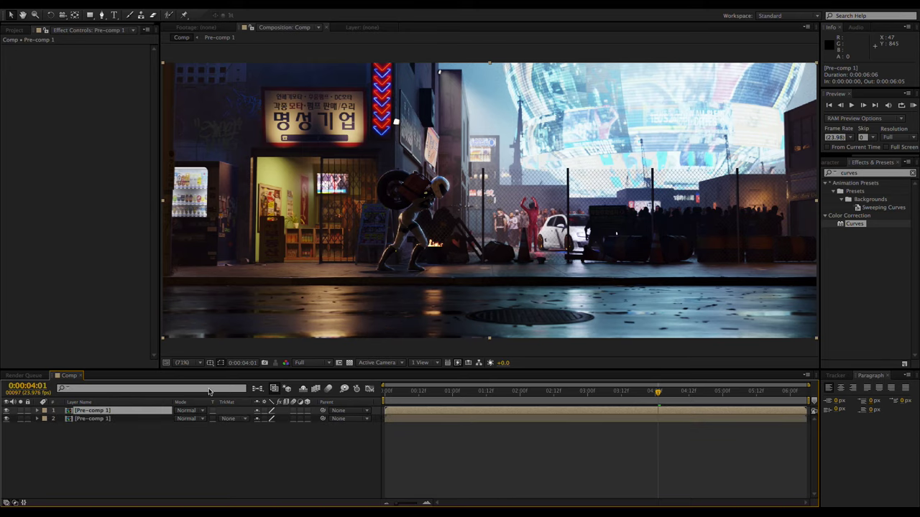
click(869, 173)
text(sat)
drag(874, 234, 106, 413)
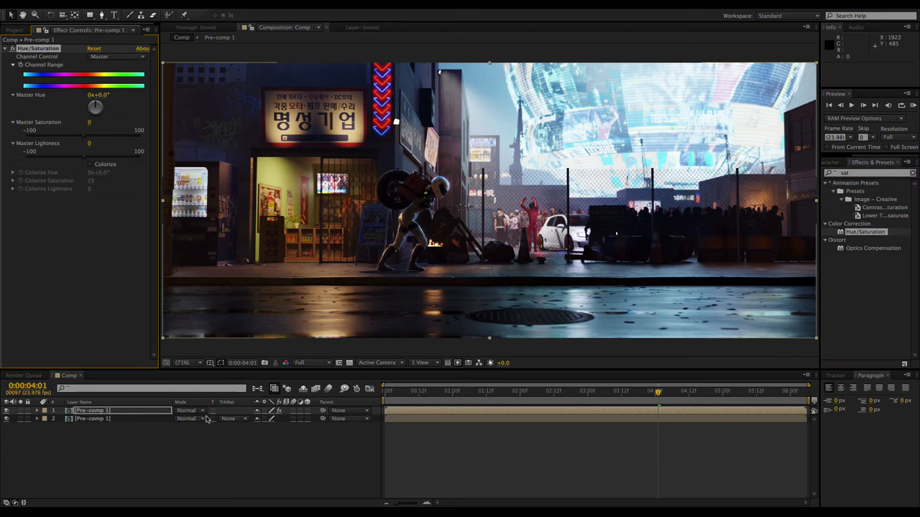
scroll(287, 237, up, 1)
drag(287, 237, 338, 240)
drag(83, 136, 101, 140)
Add a Gaussian Blur with Blurriness 8 to the upper Pre-comp 1 layer and set its blending mode to Color.
click(870, 173)
text(gauss)
drag(871, 191, 132, 207)
click(194, 412)
click(195, 425)
drag(311, 233, 338, 225)
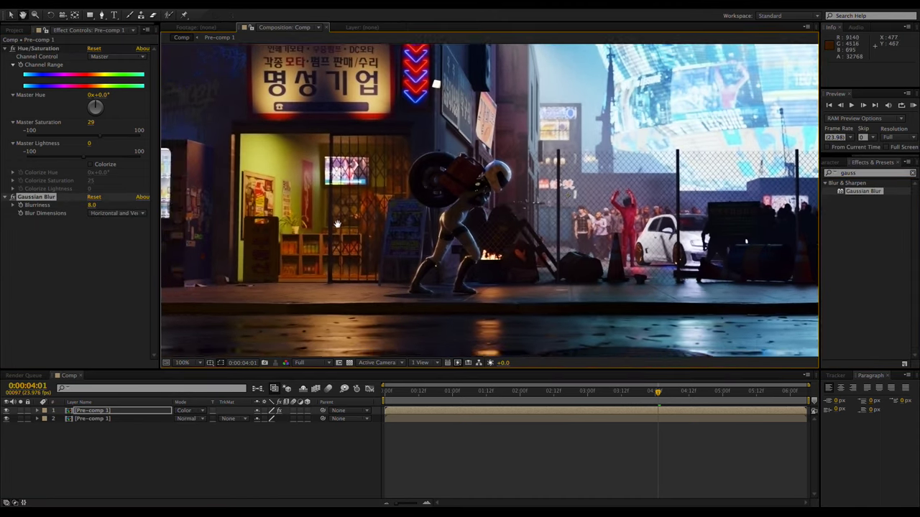
scroll(405, 62, up, 4)
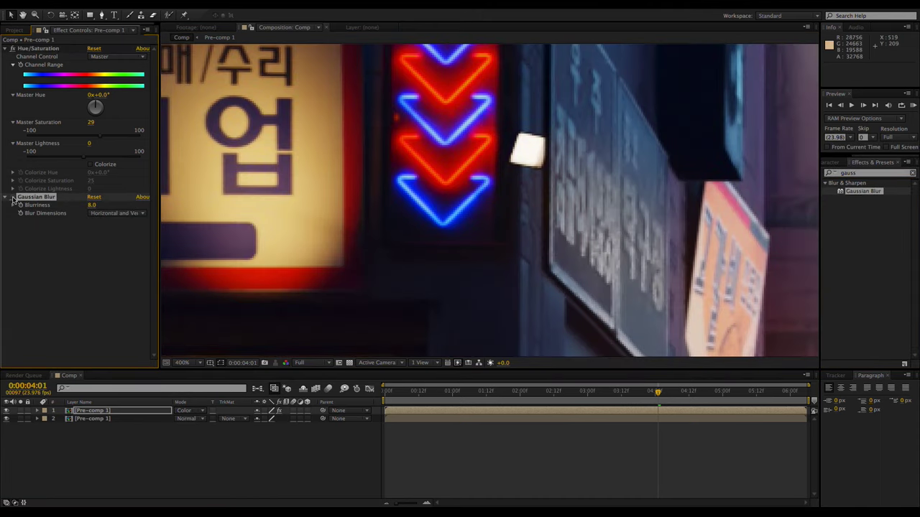
click(92, 206)
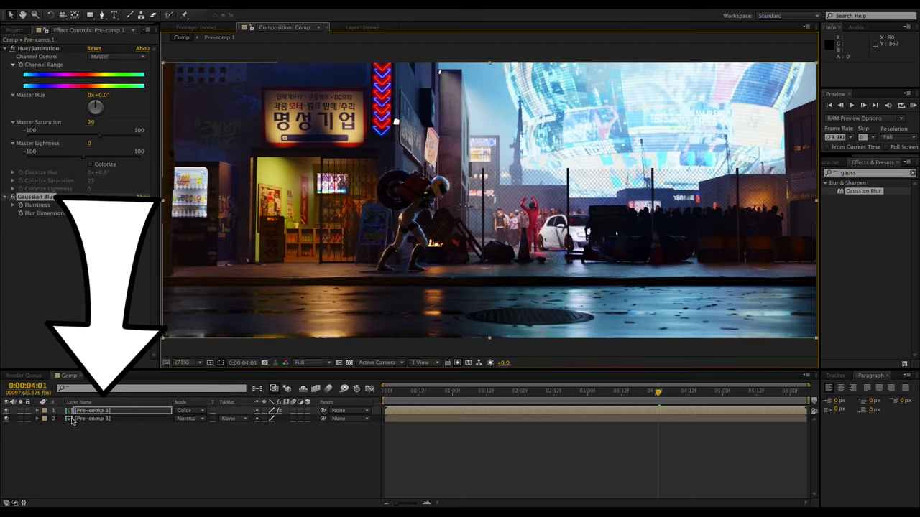
Open the Pre-comp 1 composition and apply the Sharpen effect to Adjustment Layer 1 beneath Curves.
double_click(92, 413)
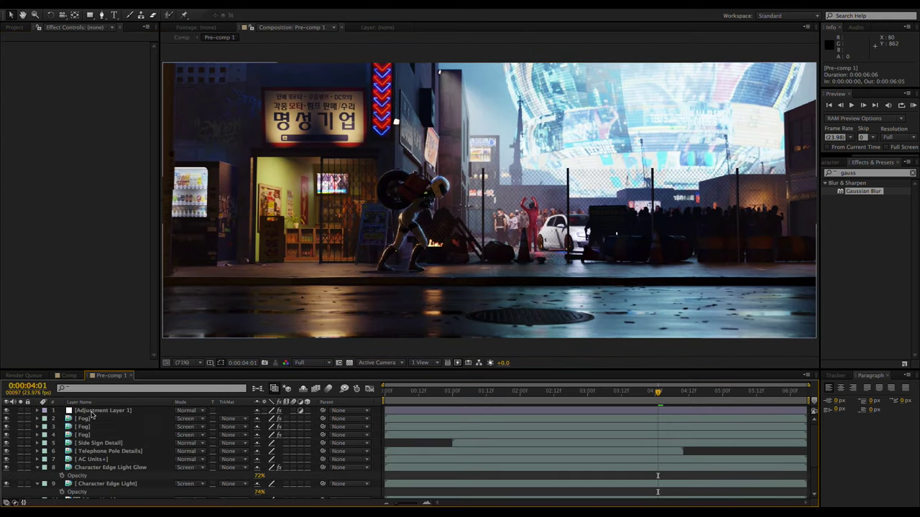
click(92, 411)
click(913, 173)
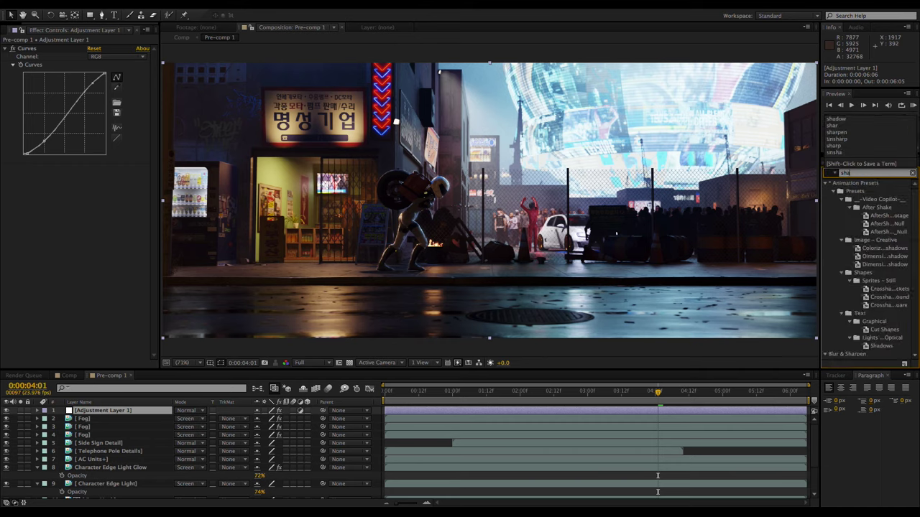
text(sharp)
drag(857, 194, 90, 179)
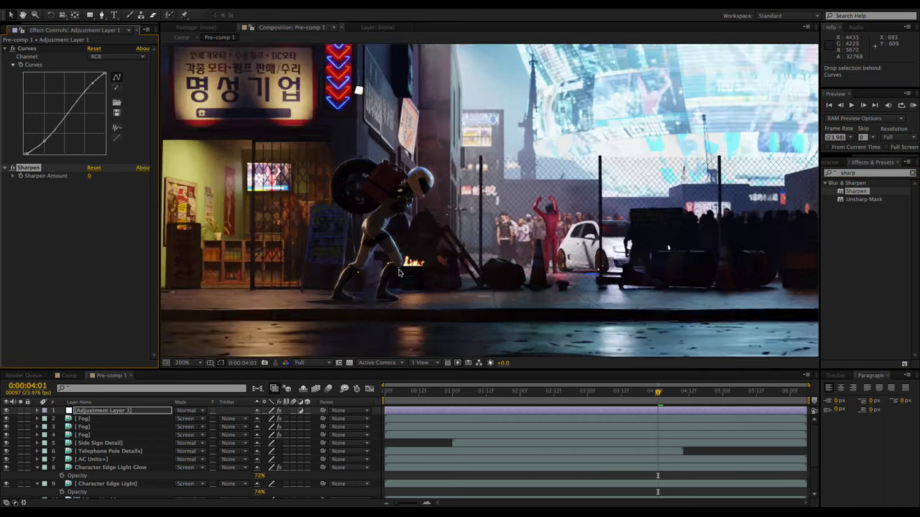
Set the Sharpen Amount to 8 and inspect the character and helmet up close.
click(89, 176)
text(8)
click(87, 231)
drag(167, 253, 421, 177)
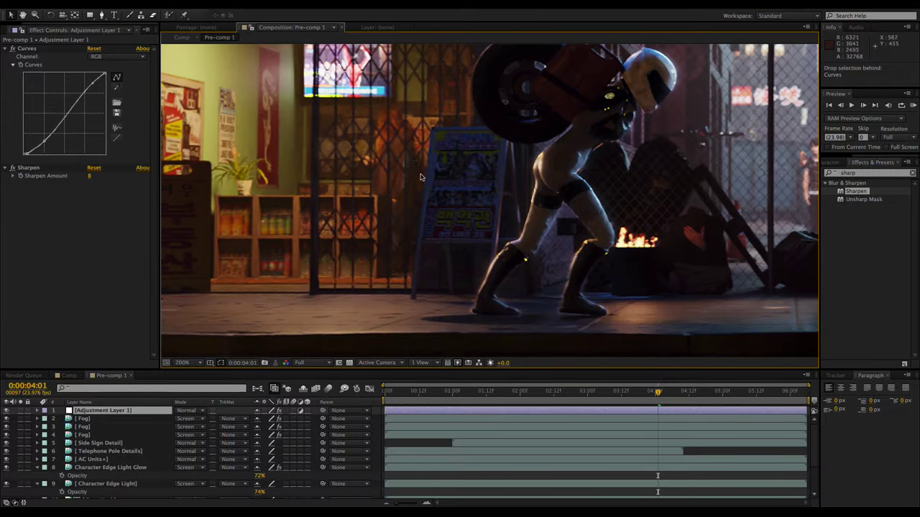
key(.)
drag(469, 203, 173, 191)
drag(382, 180, 251, 392)
drag(374, 142, 432, 207)
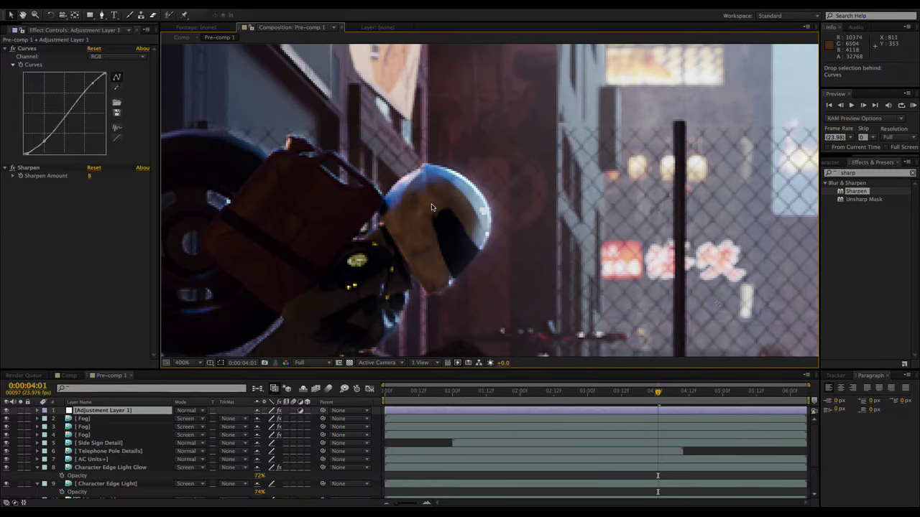
scroll(431, 208, up, 1)
Try Sharpen Amounts of 10 and 74 on Adjustment Layer 1 to compare how strongly they affect the image.
click(89, 176)
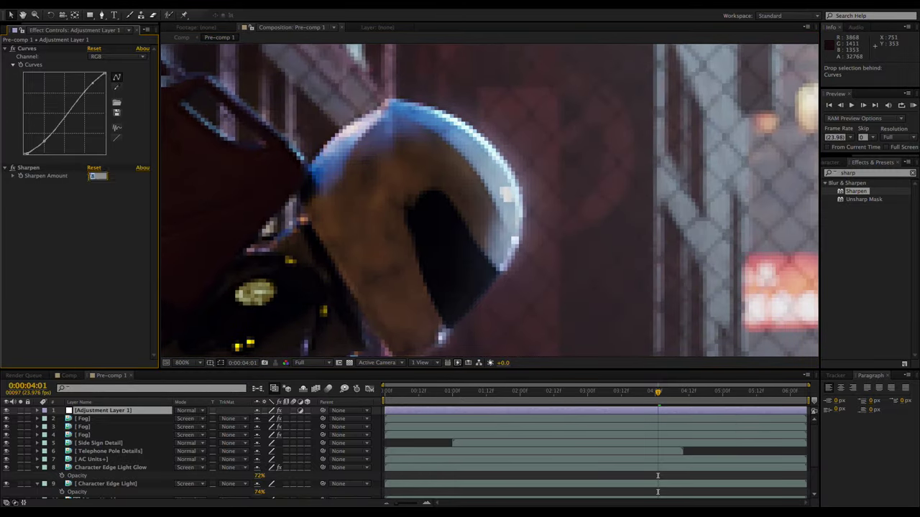
text(10)
key(Return)
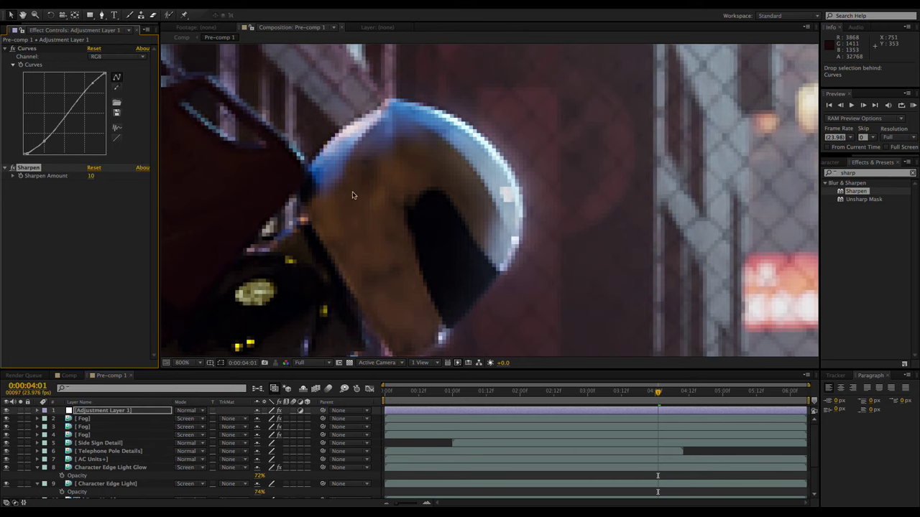
scroll(352, 194, down, 3)
drag(91, 176, 119, 181)
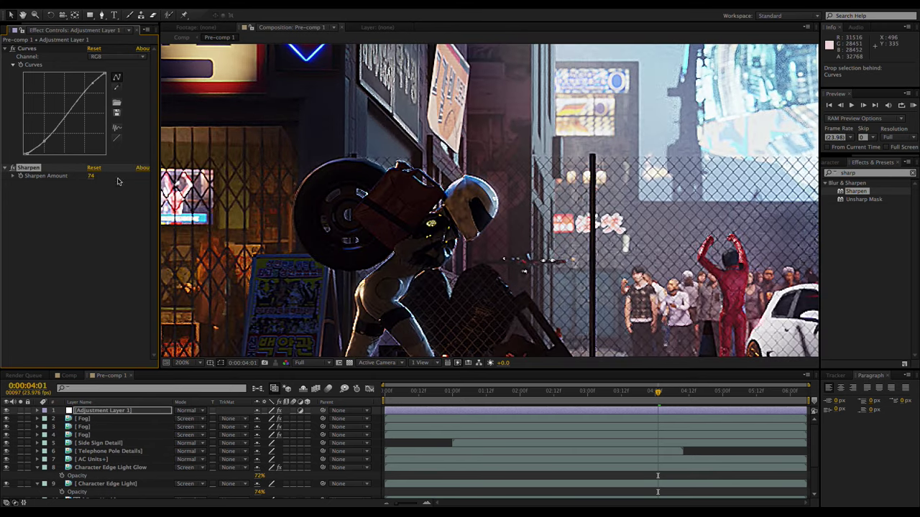
scroll(502, 168, down, 2)
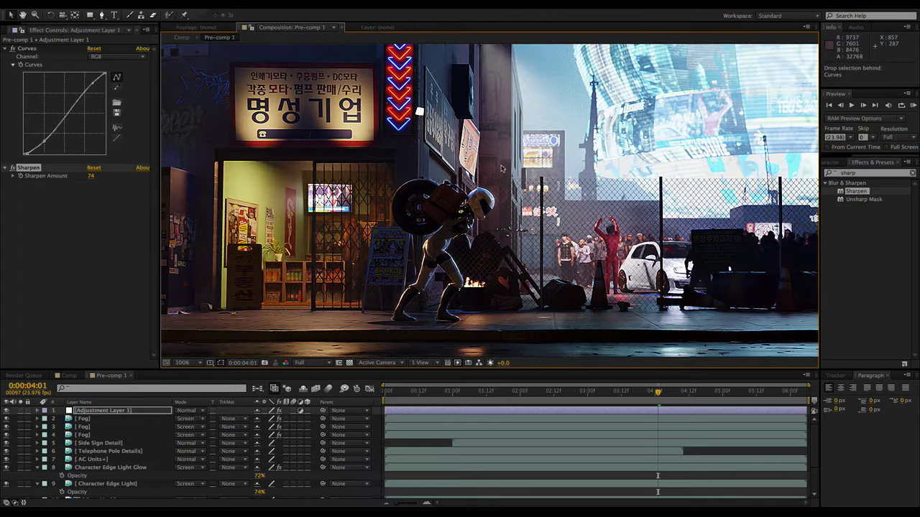
drag(502, 169, 552, 251)
Set the Sharpen Amount to 20 and check the result around the signs and the character.
scroll(552, 250, up, 1)
click(90, 176)
text(20)
key(Return)
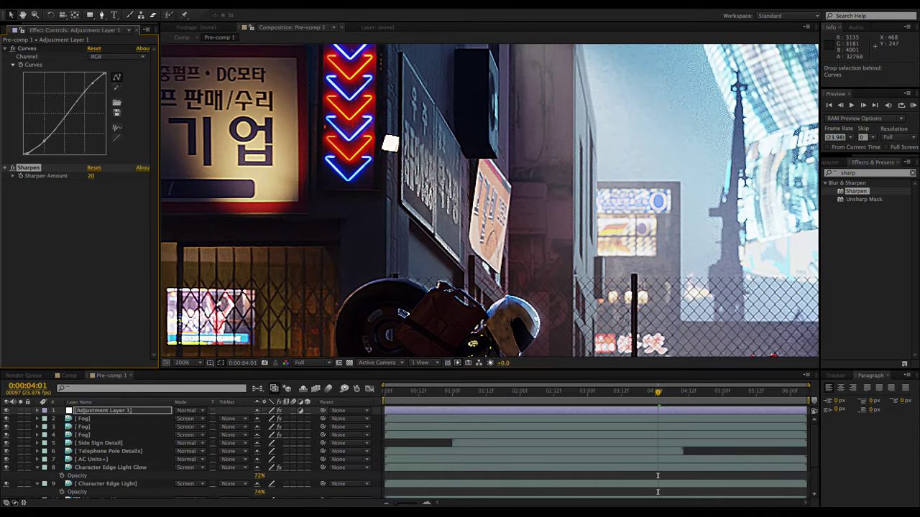
drag(352, 331, 292, 220)
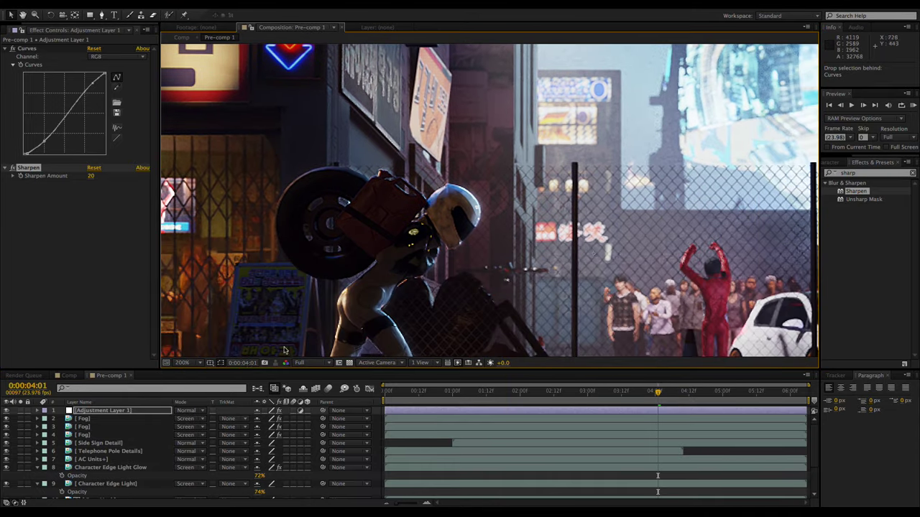
In Comp, duplicate the bottom Pre-comp 1 layer as a soloed Screen-mode copy with Curves and Fast Blur effects.
click(71, 376)
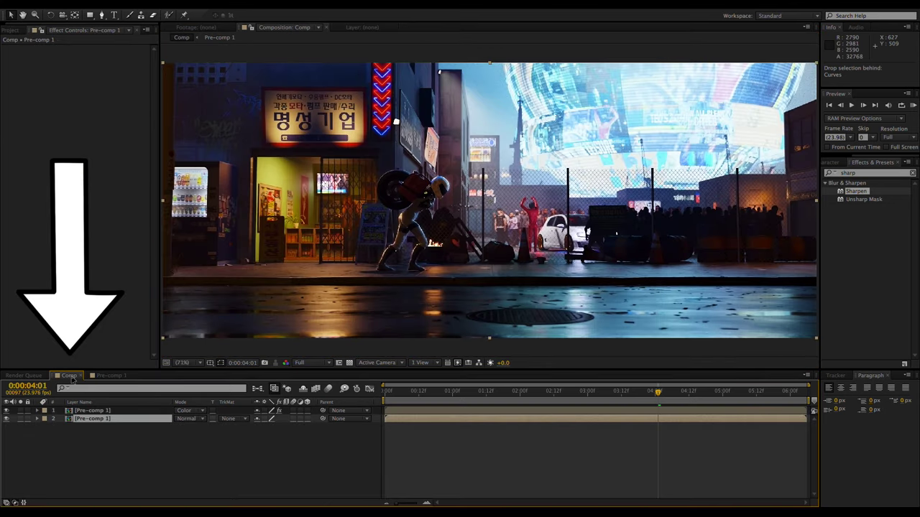
click(103, 422)
key(ctrl+d)
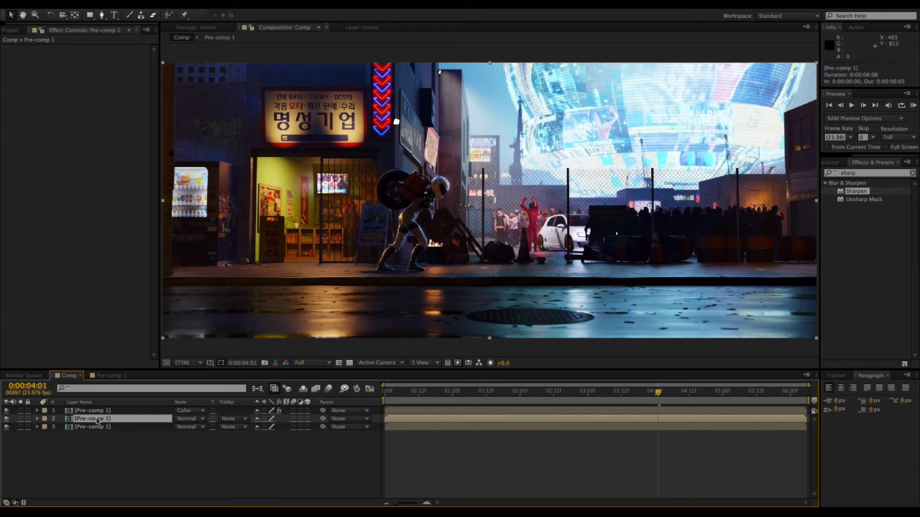
click(873, 174)
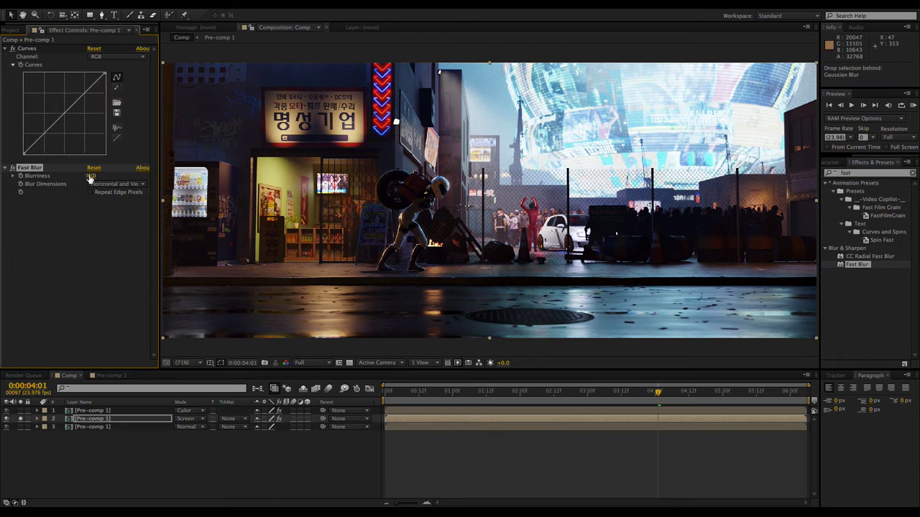
Set the Fast Blur to Blurriness 46 with Repeat Edge Pixels on, and shift the curve's black point inward to deepen the shadows.
drag(89, 176, 108, 176)
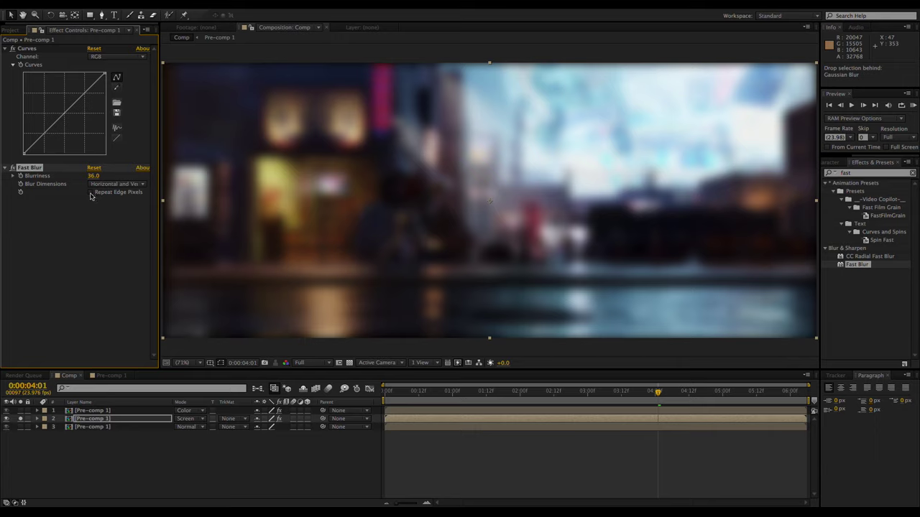
click(91, 192)
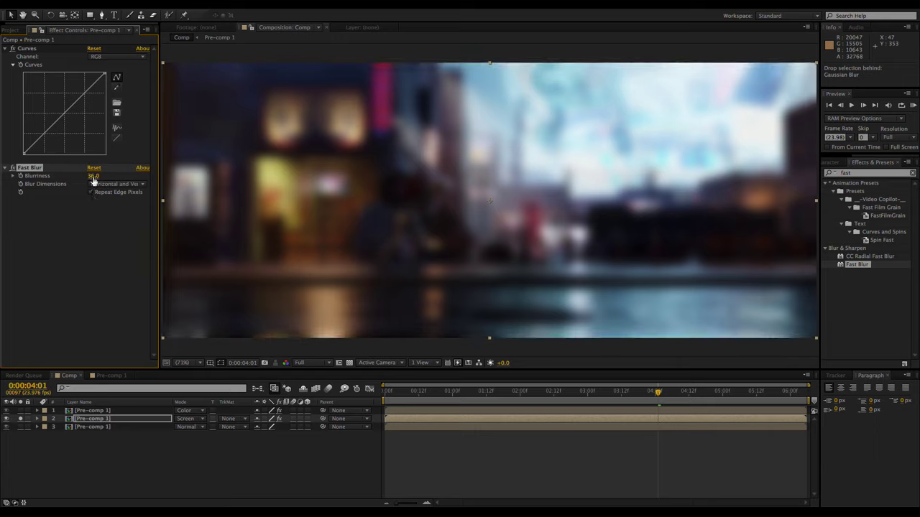
drag(94, 178, 101, 178)
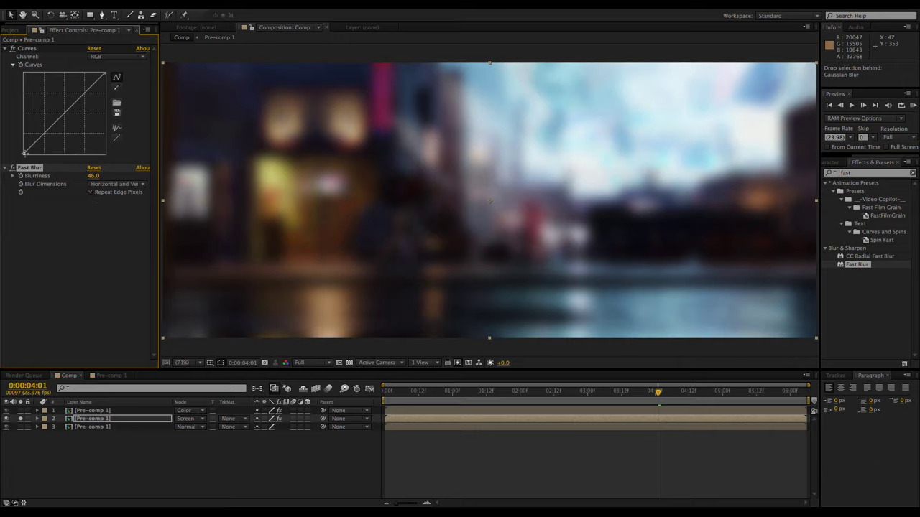
drag(25, 153, 35, 159)
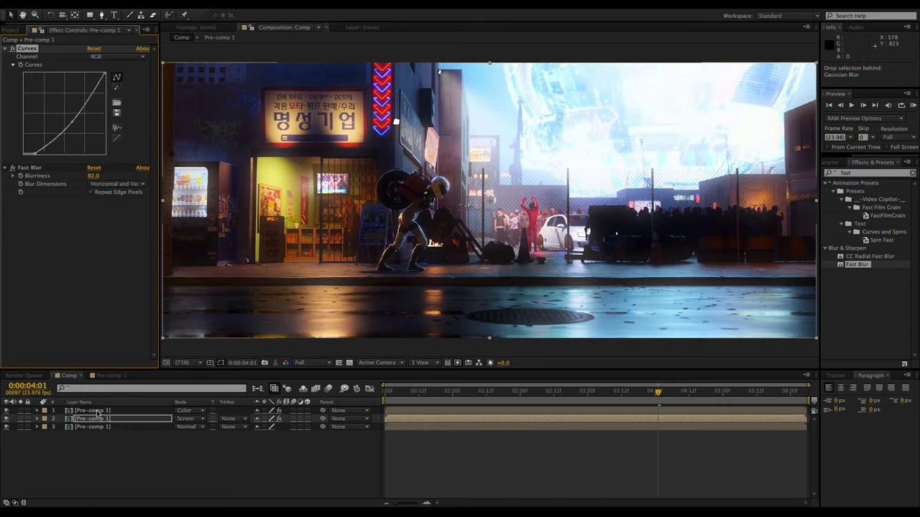
Return to the Pre-comp 1 composition and add the FG/BG Mask footage directly beneath Adjustment Layer 1.
click(99, 411)
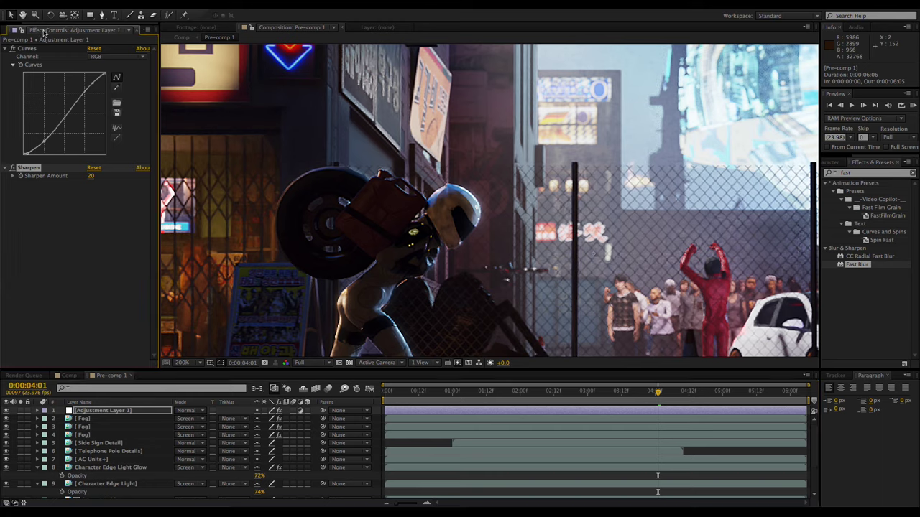
click(14, 30)
drag(36, 151, 98, 418)
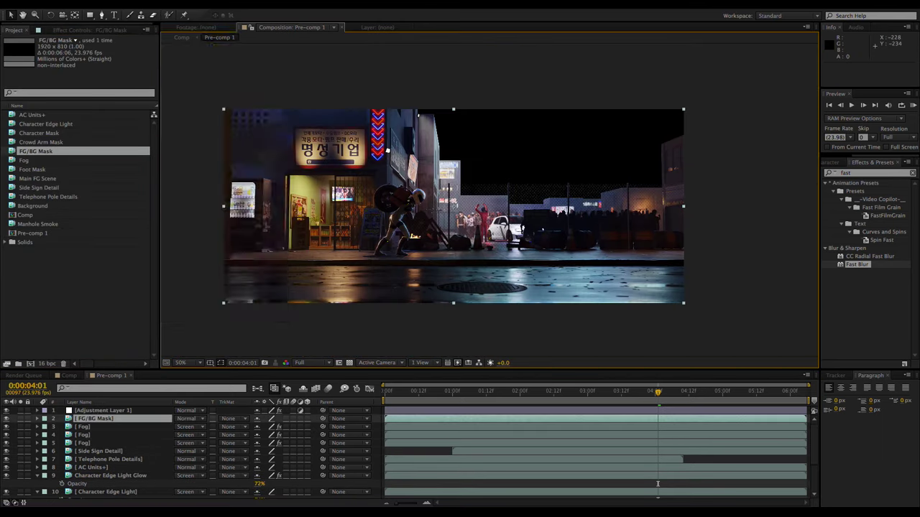
Add an adjustment layer named BG Dimming directly beneath FG/BG Mask and apply Curves to it.
click(174, 3)
mouse_move(184, 9)
click(323, 66)
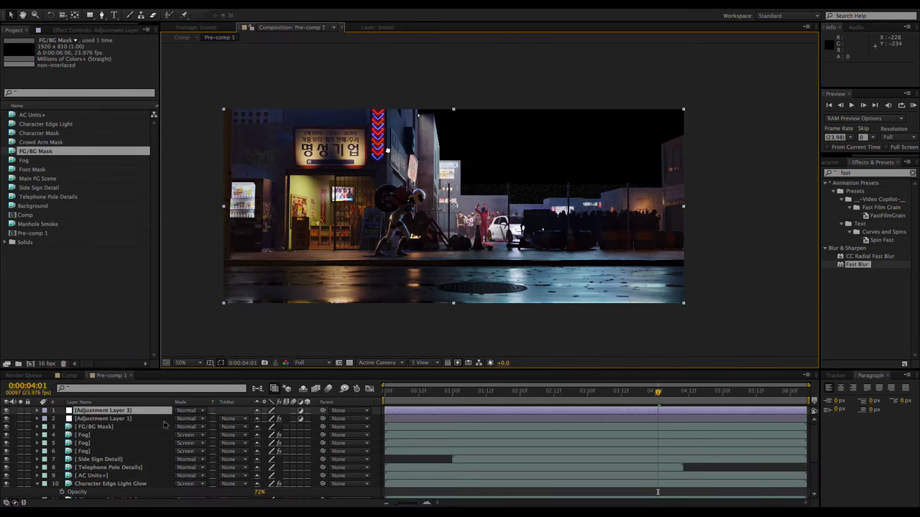
drag(94, 415, 94, 431)
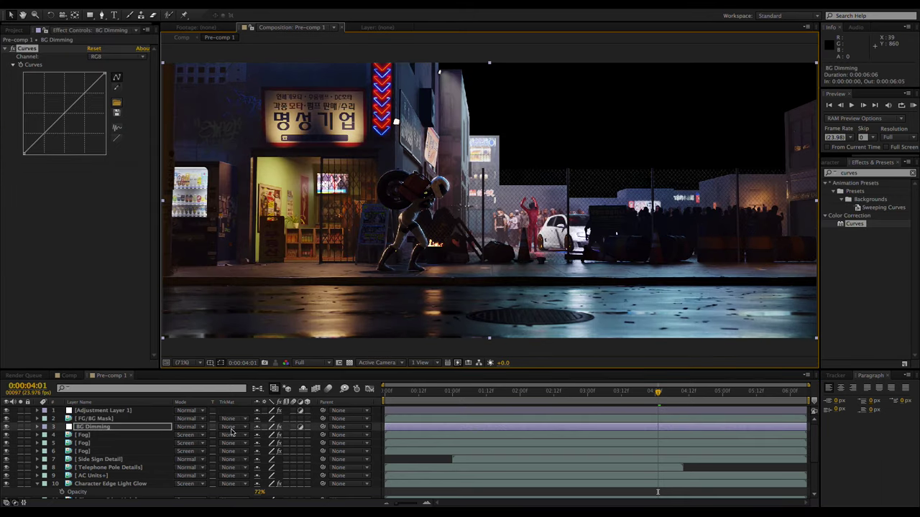
Set BG Dimming's track matte to Alpha Matte from FG/BG Mask, with its curve's midtones pulled down to darken the background.
click(230, 428)
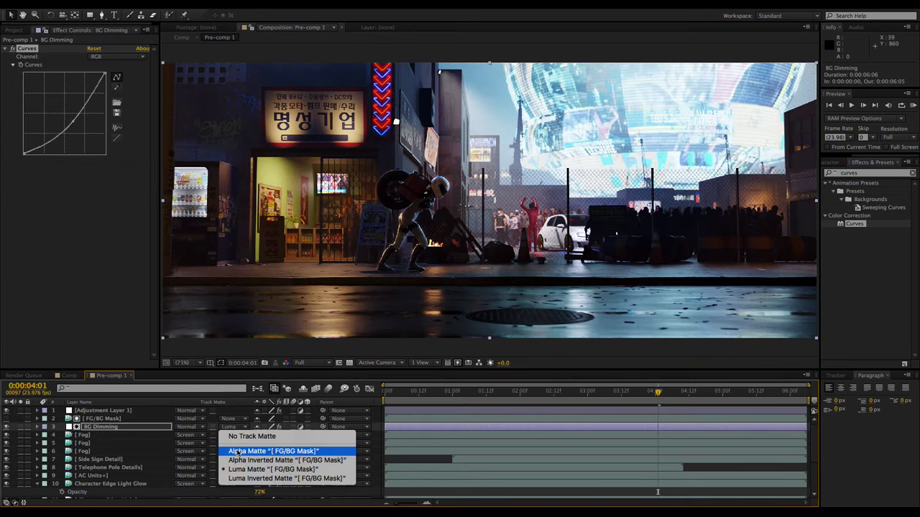
click(273, 451)
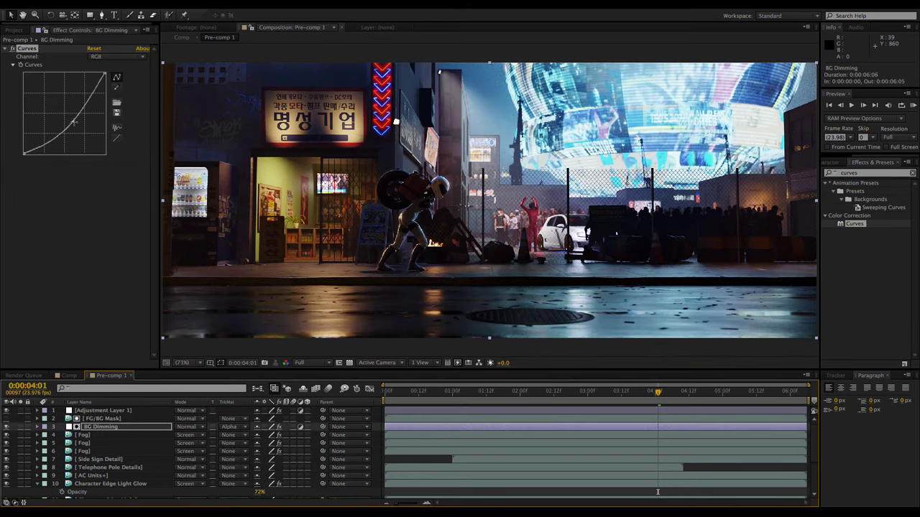
Lower BG Dimming's curve midtones further, and soften FG/BG Mask with Fast Blur at Blurriness 273 and Repeat Edge Pixels on.
mouse_move(73, 123)
mouse_down()
mouse_move(76, 132)
mouse_move(52, 114)
mouse_move(72, 133)
mouse_up()
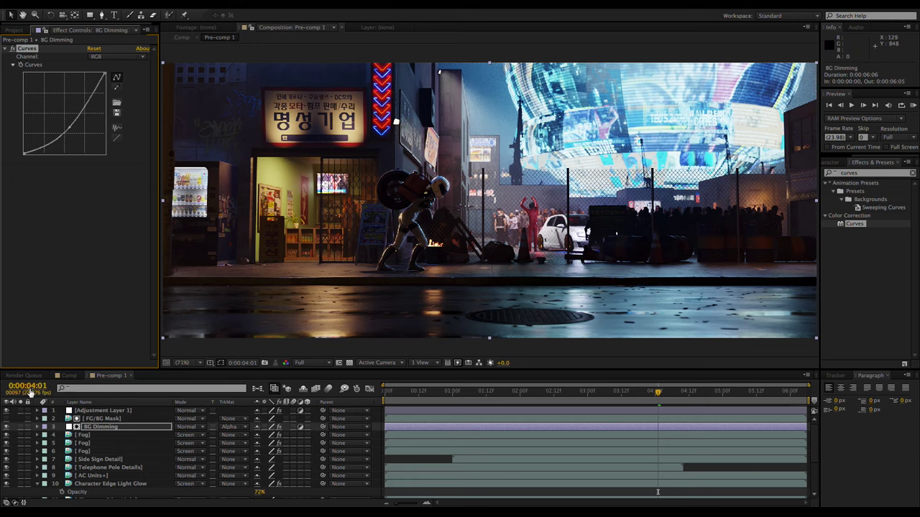
click(101, 418)
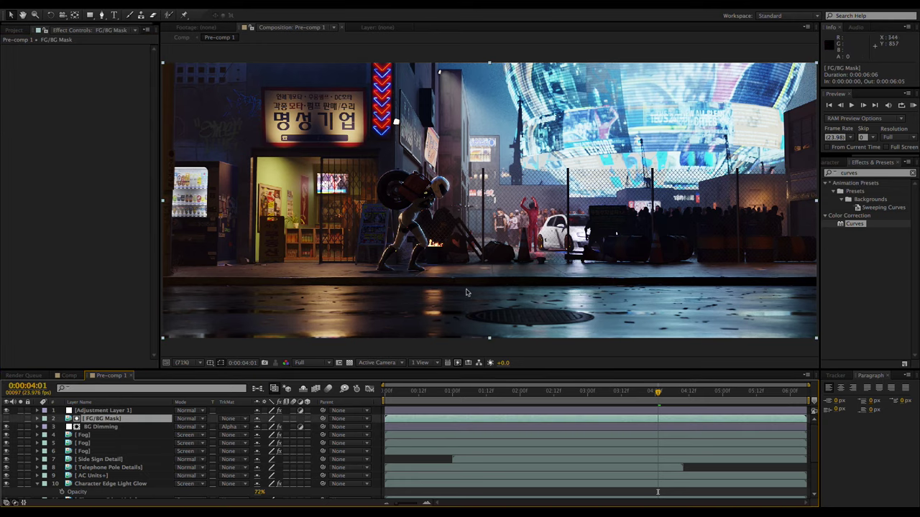
double_click(874, 174)
text(fast)
drag(857, 264, 59, 107)
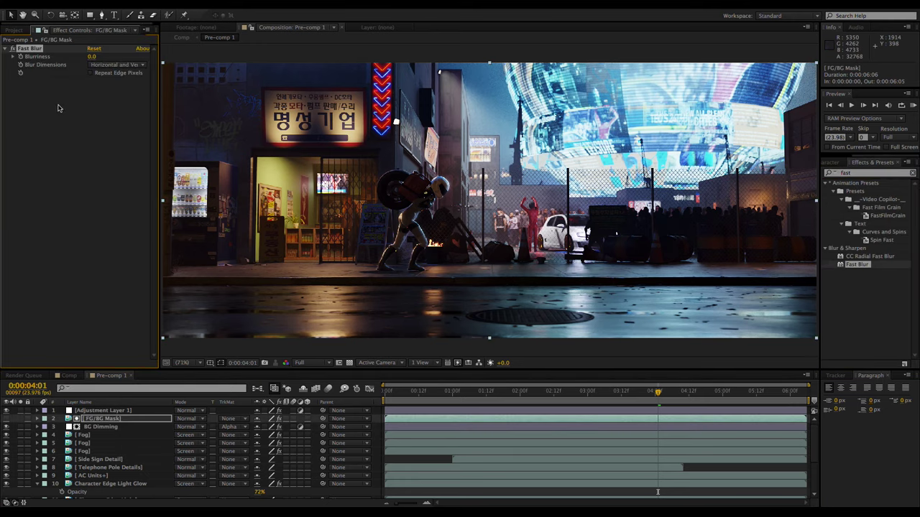
drag(92, 57, 229, 57)
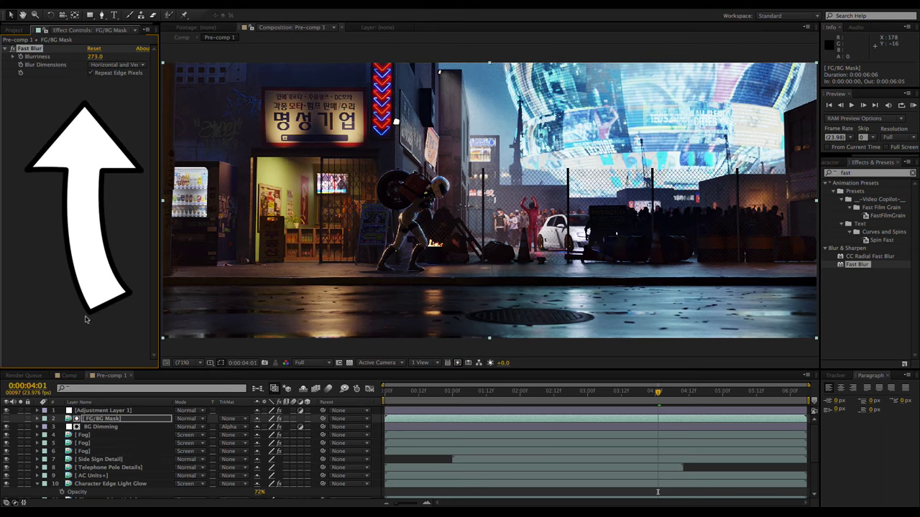
click(99, 426)
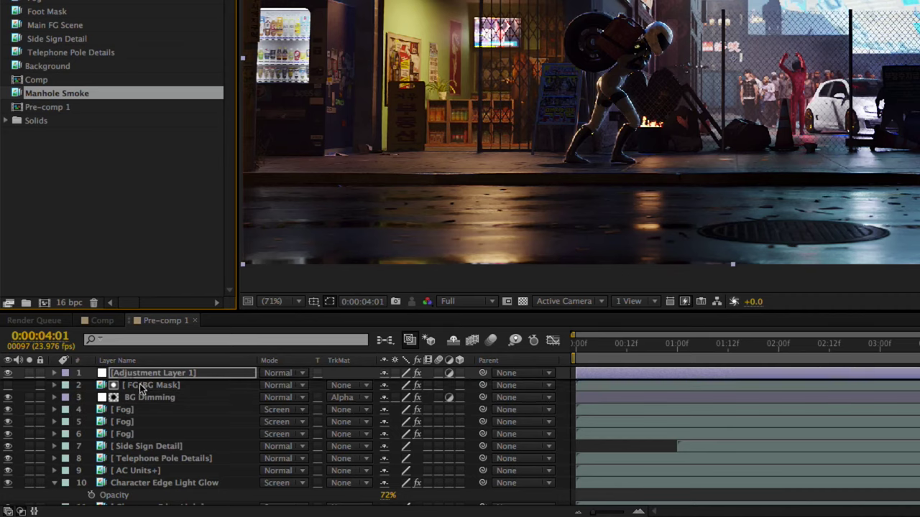
Add the Manhole Smoke footage directly beneath the lowest Fog layer and set its blending mode to Screen.
drag(142, 388, 165, 444)
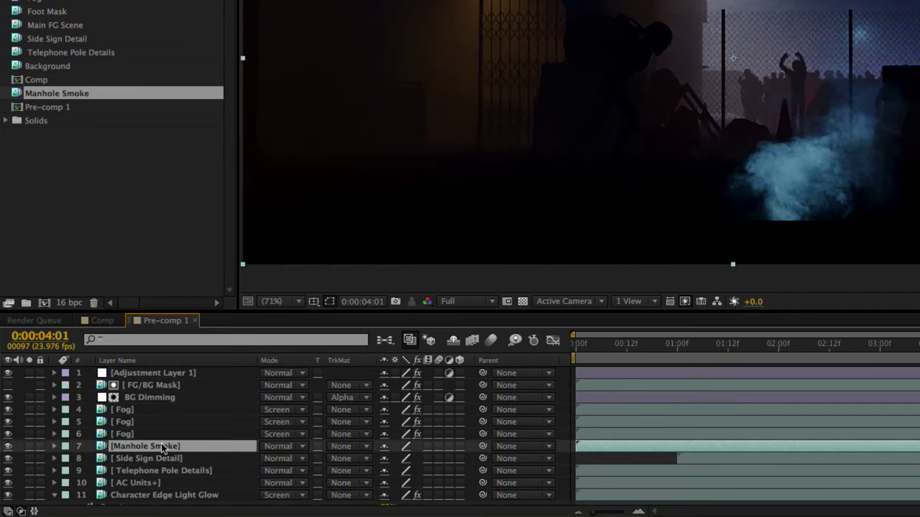
click(295, 447)
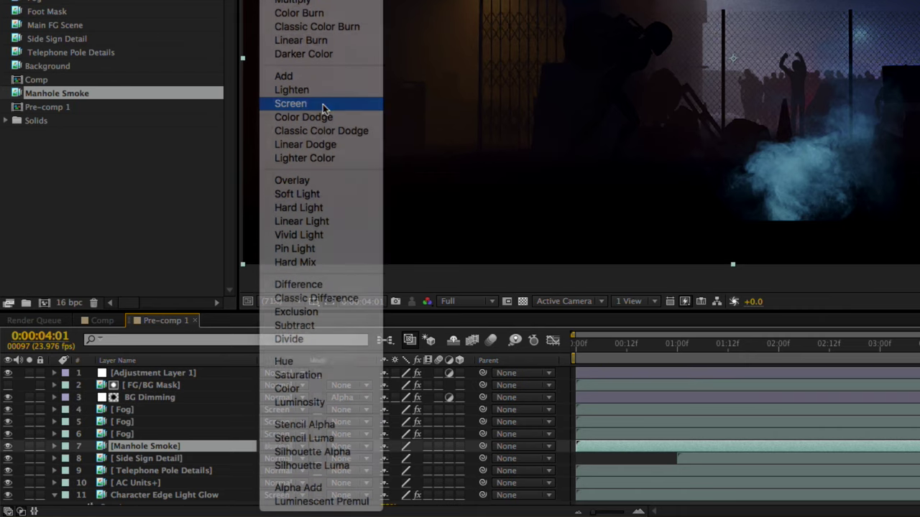
click(323, 104)
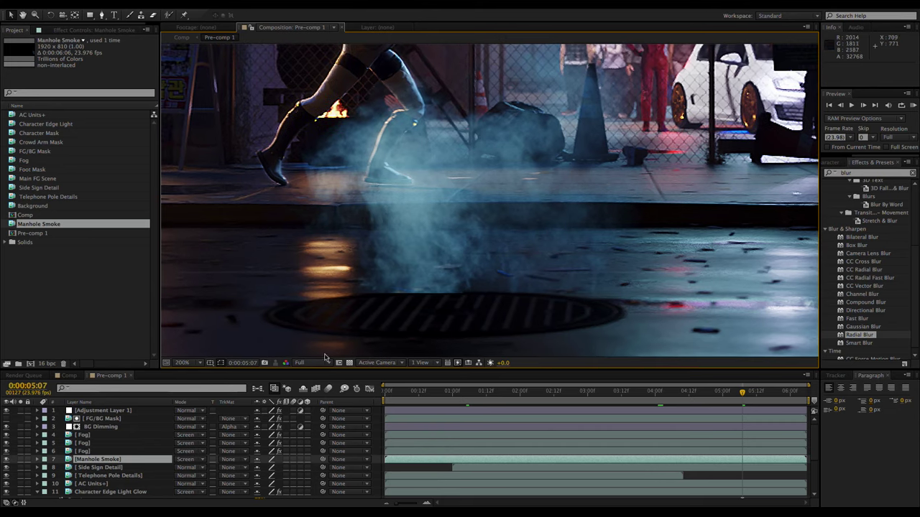
Reduce the Manhole Smoke layer's opacity to 52%.
key(t)
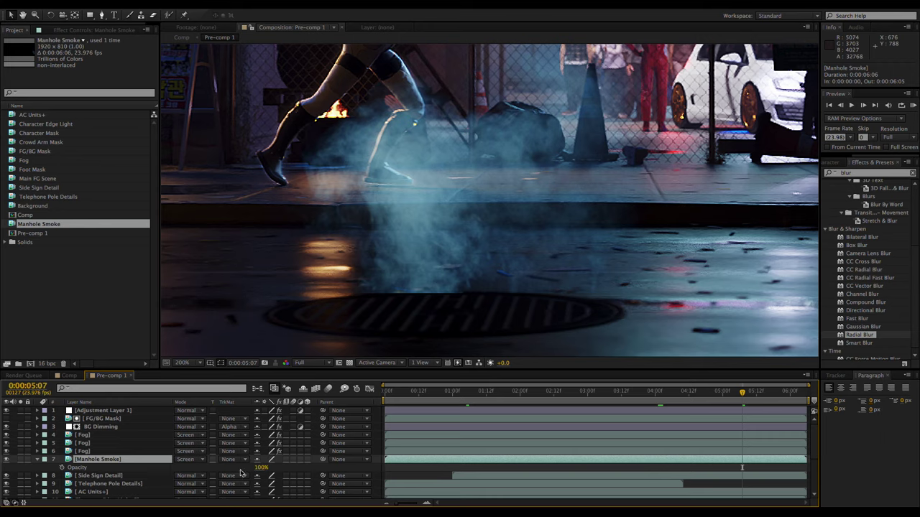
drag(260, 469, 138, 460)
scroll(202, 279, down, 1)
drag(320, 281, 284, 349)
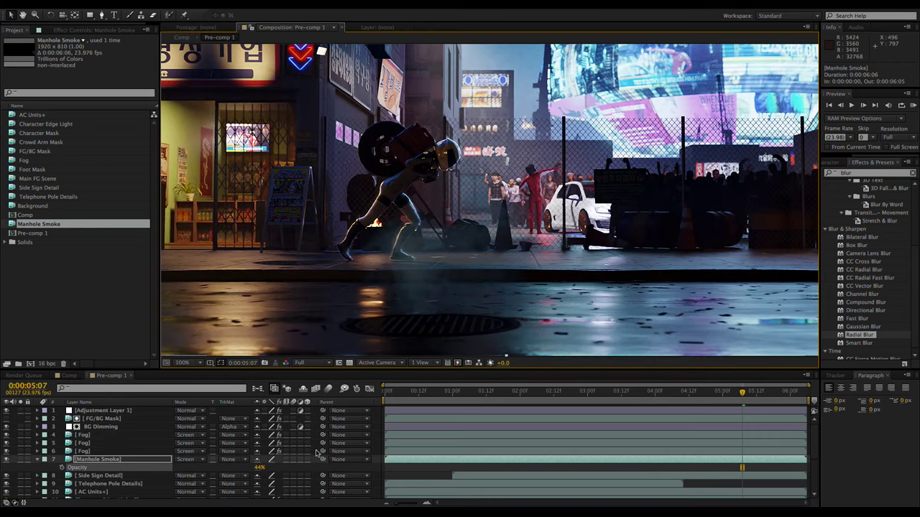
drag(259, 467, 273, 468)
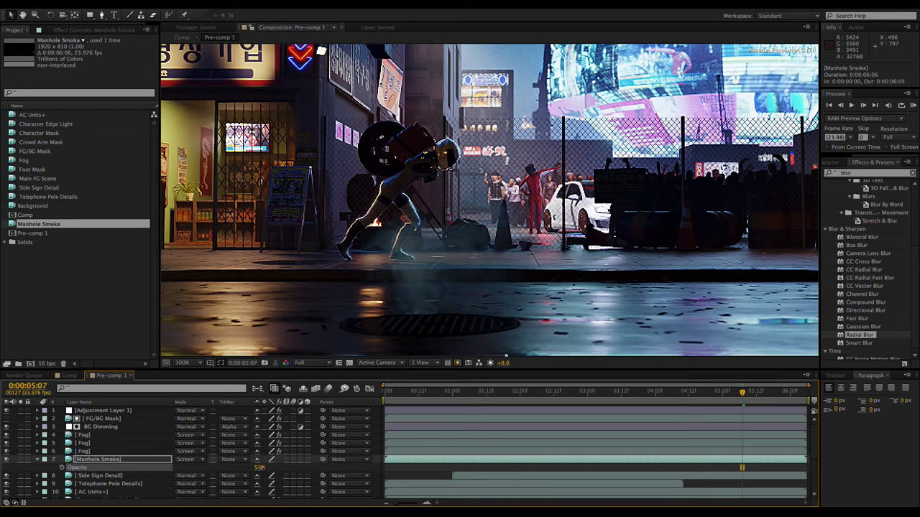
Draw a wide rectangular mask on Manhole Smoke, covering the street from above the manhole to below the frame.
scroll(400, 242, up, 2)
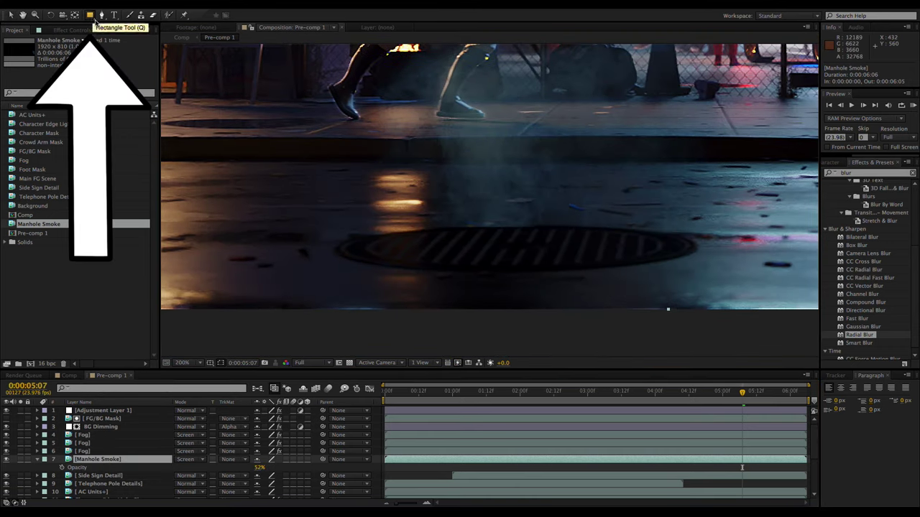
scroll(452, 257, down, 2)
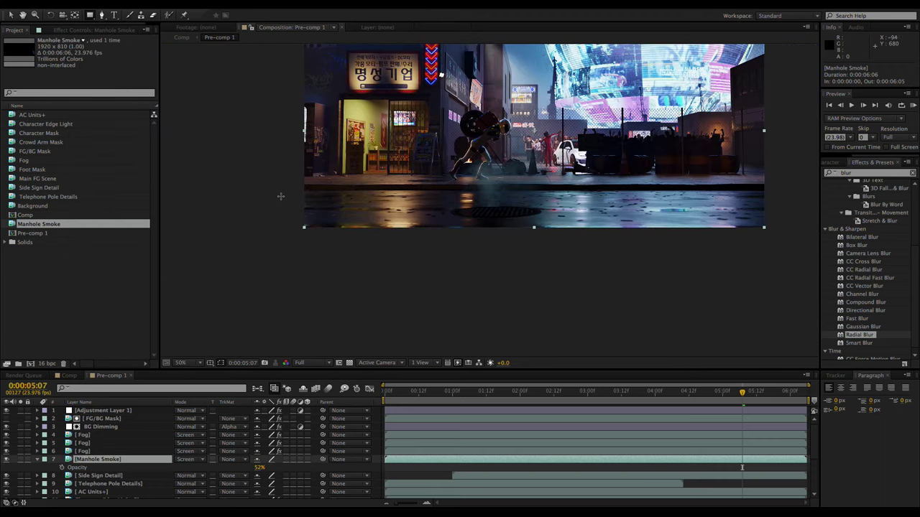
mouse_move(256, 196)
mouse_down()
mouse_move(671, 267)
mouse_move(814, 271)
mouse_up()
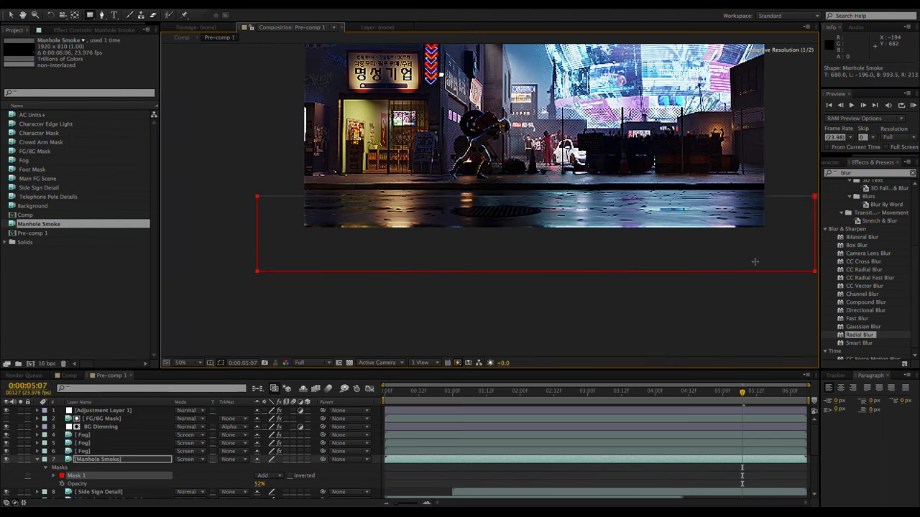
key(period)
key(period)
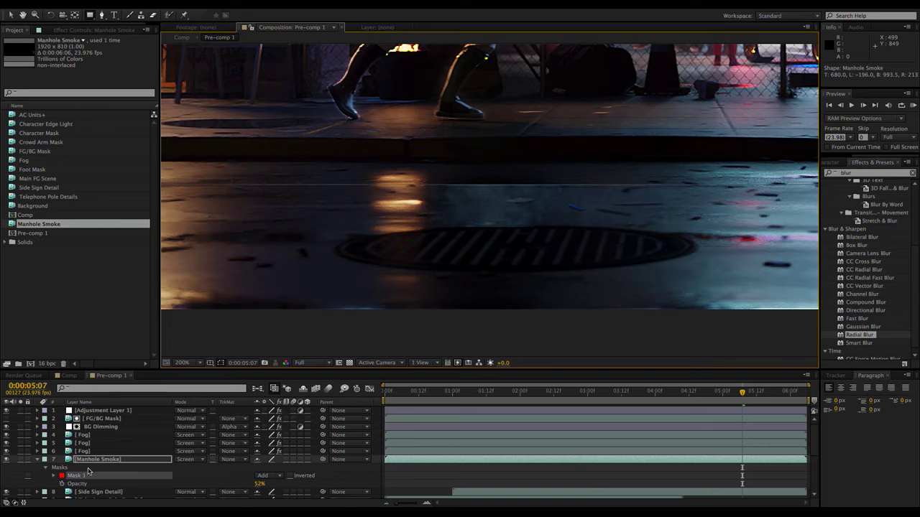
Set the Manhole Smoke mask to Subtract with a feather of 60 pixels.
click(92, 460)
key(f)
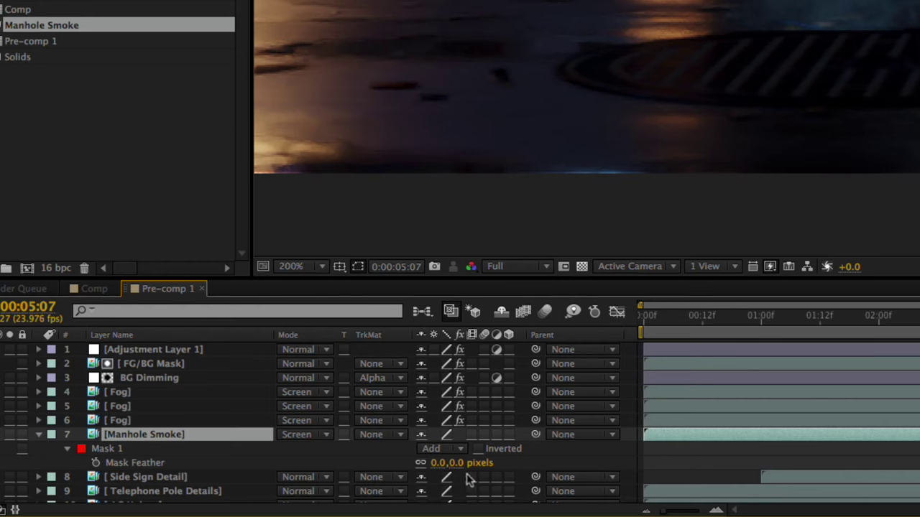
click(449, 449)
click(454, 433)
drag(268, 476, 310, 476)
click(54, 468)
click(54, 468)
scroll(132, 489, down, 2)
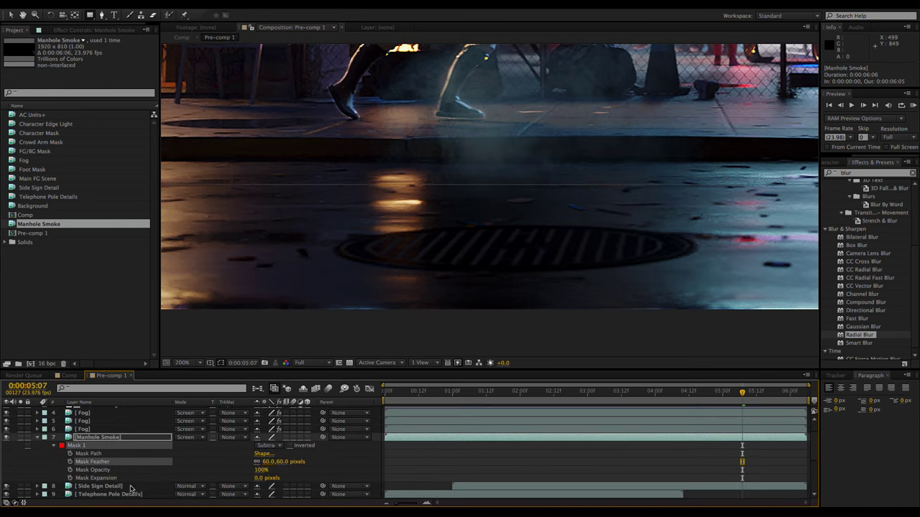
Set the Manhole Smoke mask's expansion to -38 pixels.
drag(256, 479, 237, 478)
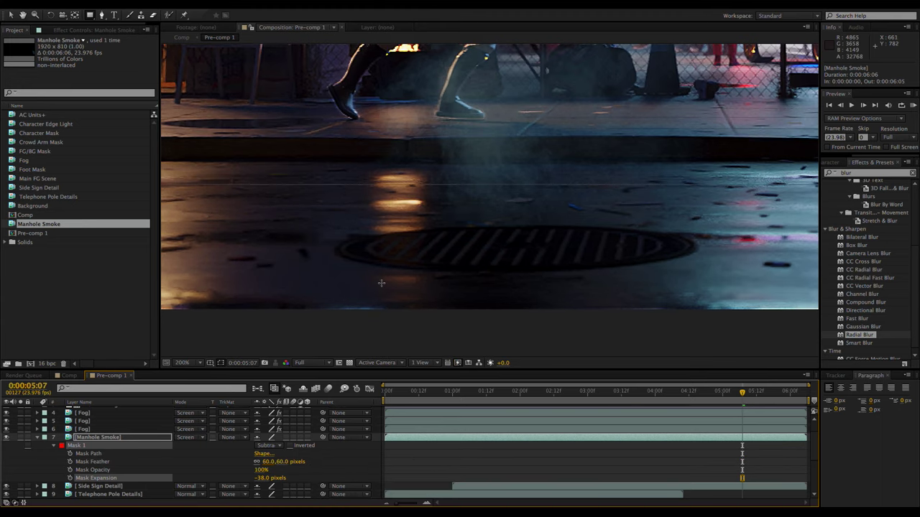
scroll(376, 276, down, 2)
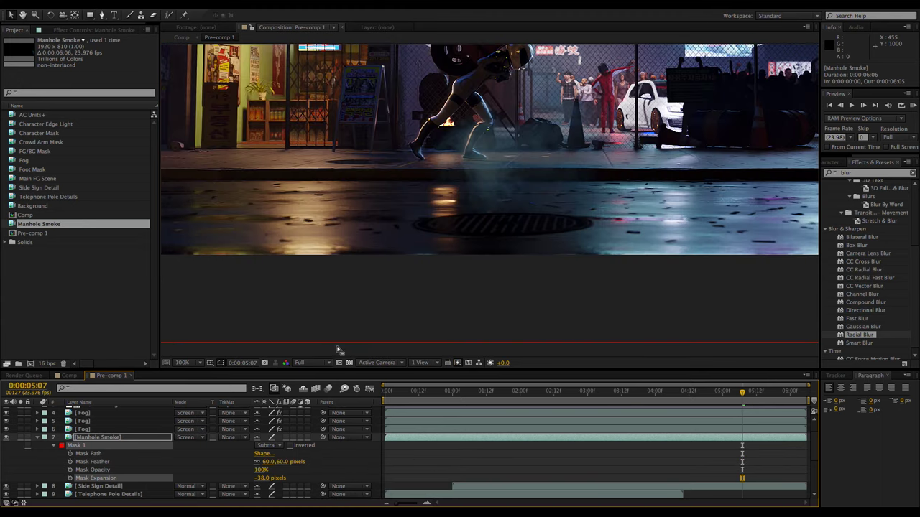
click(340, 350)
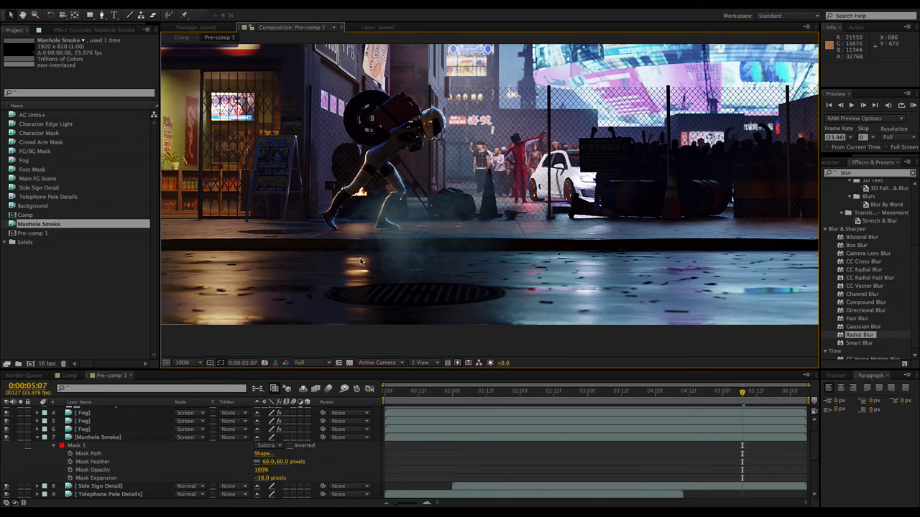
scroll(361, 261, down, 1)
scroll(361, 261, up, 1)
drag(361, 262, 364, 283)
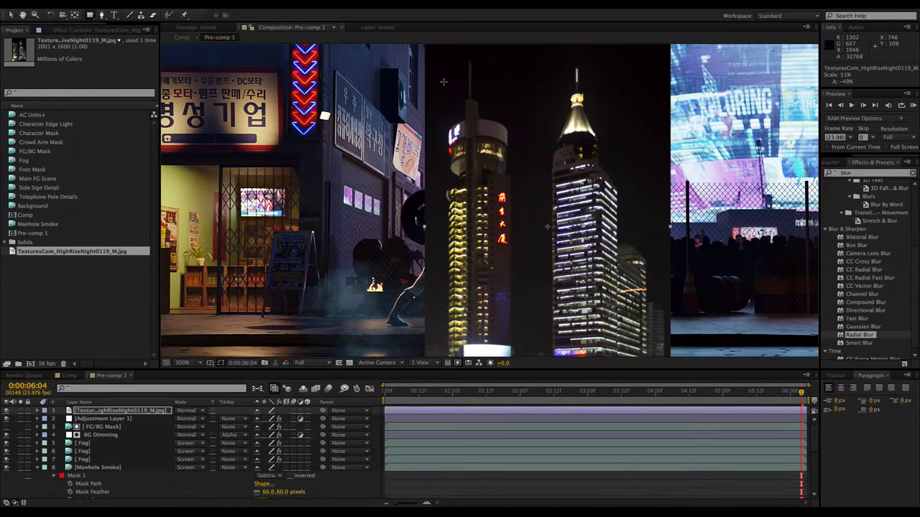
Draw a rectangular mask on the high-rise night photo to isolate the tower with the yellow-lit windows.
drag(411, 55, 503, 259)
key(v)
scroll(474, 216, up, 1)
Position the masked tower above the distant sign building and raise the mask's lower edge to that building's roofline.
drag(441, 156, 441, 256)
drag(441, 255, 463, 212)
drag(463, 213, 418, 175)
drag(467, 187, 455, 191)
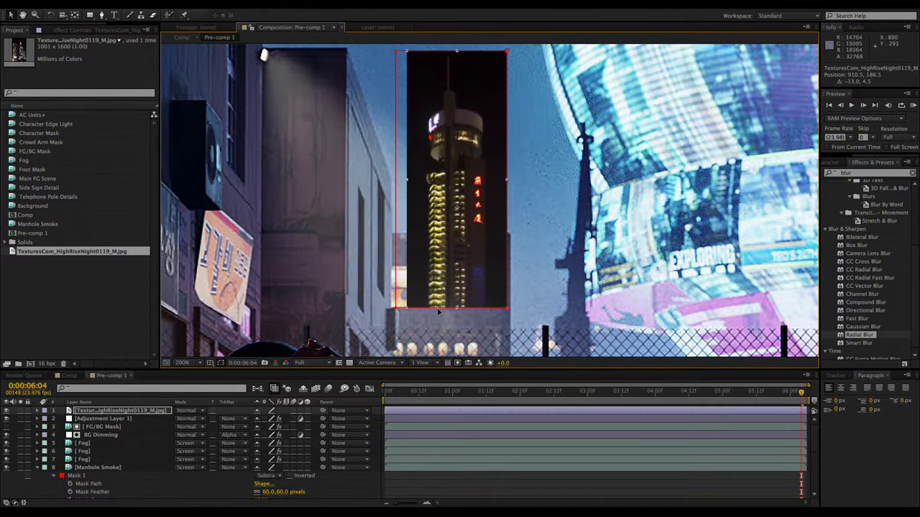
drag(456, 309, 458, 232)
Move the high-rise photo layer between the lowest Fog layer and Manhole Smoke, and rename it BG Building.
drag(117, 411, 117, 425)
drag(109, 419, 106, 464)
scroll(107, 460, down, 1)
key(Return)
text(BG Building)
key(Return)
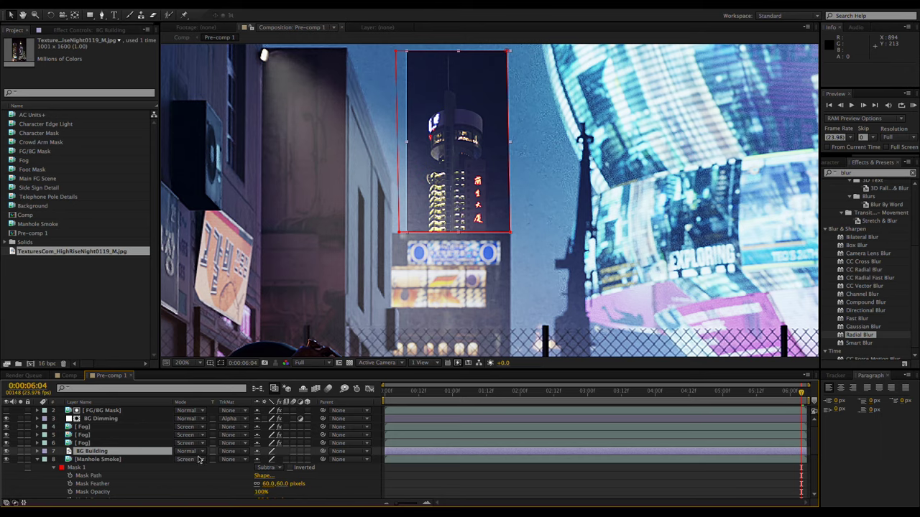
Set the BG Building layer's blending mode to Screen.
click(198, 460)
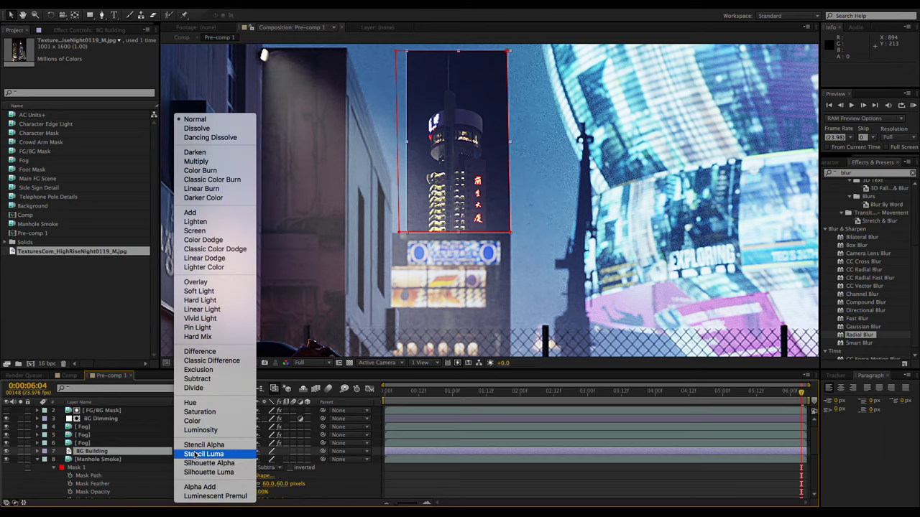
click(201, 232)
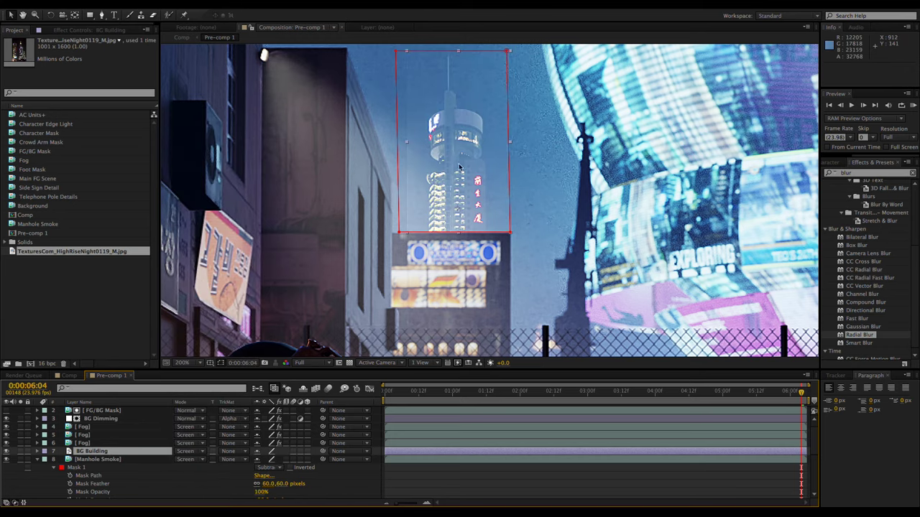
scroll(460, 168, up, 2)
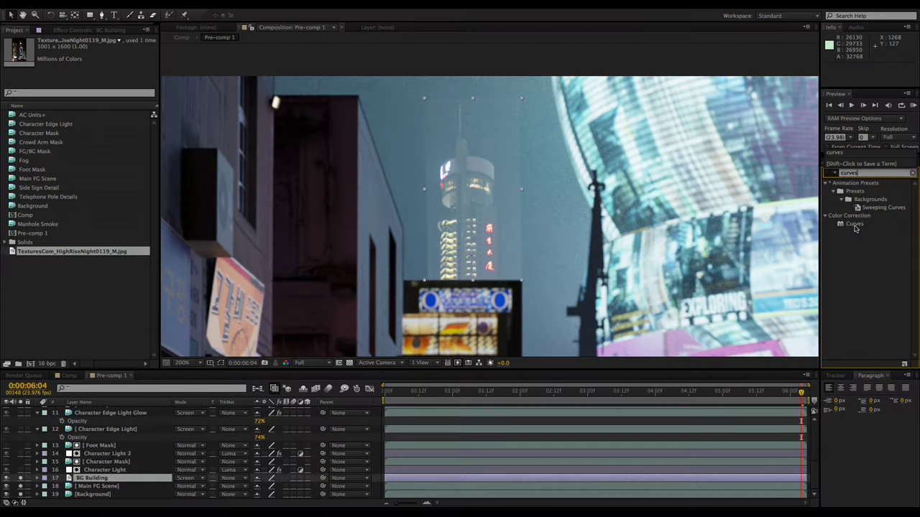
Apply Curves to BG Building with the black point pulled inward, and add Fast Blur with Blurriness 7.
double_click(854, 224)
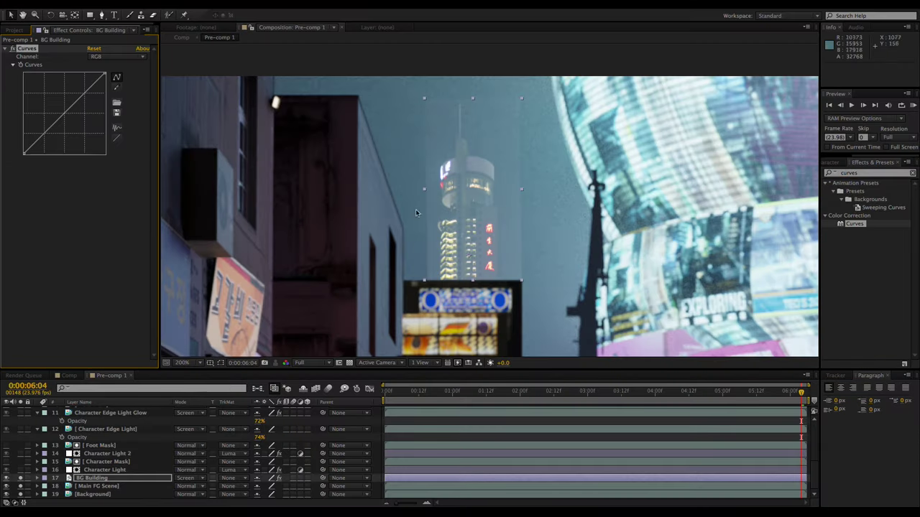
drag(24, 153, 32, 161)
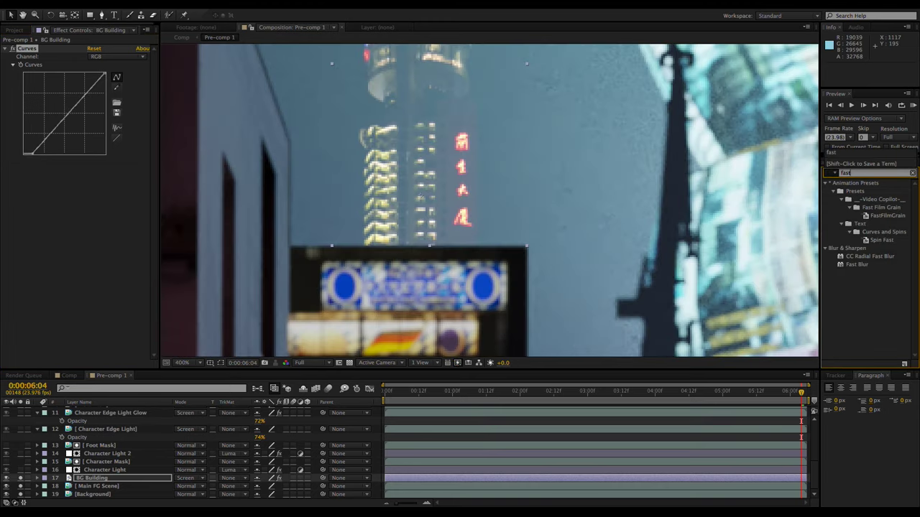
double_click(853, 266)
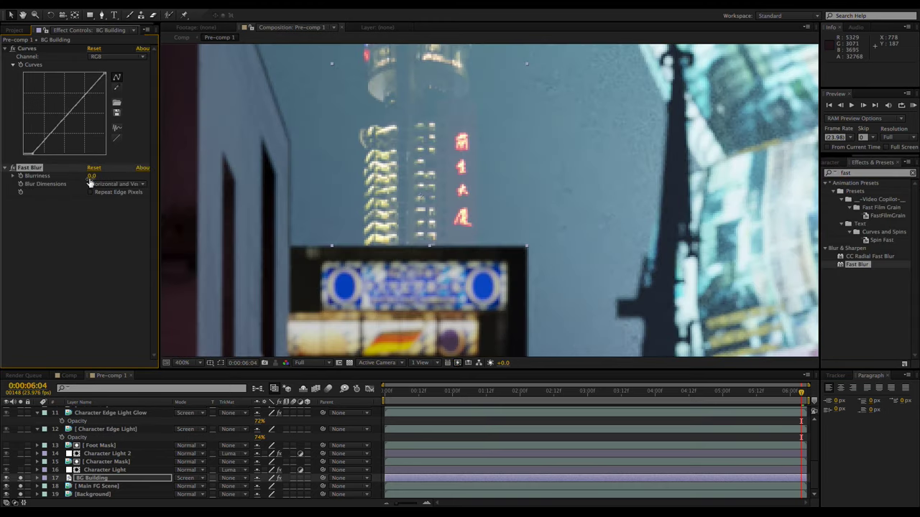
drag(91, 176, 99, 175)
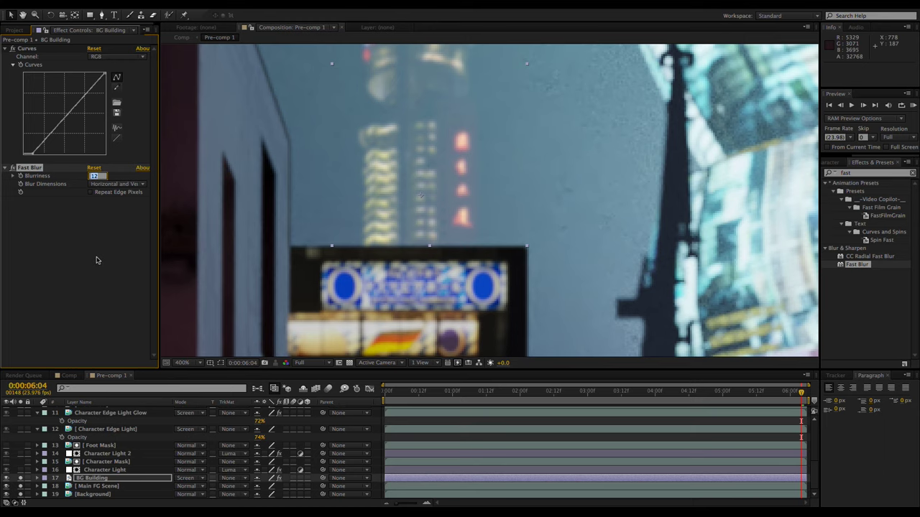
text(8)
key(Return)
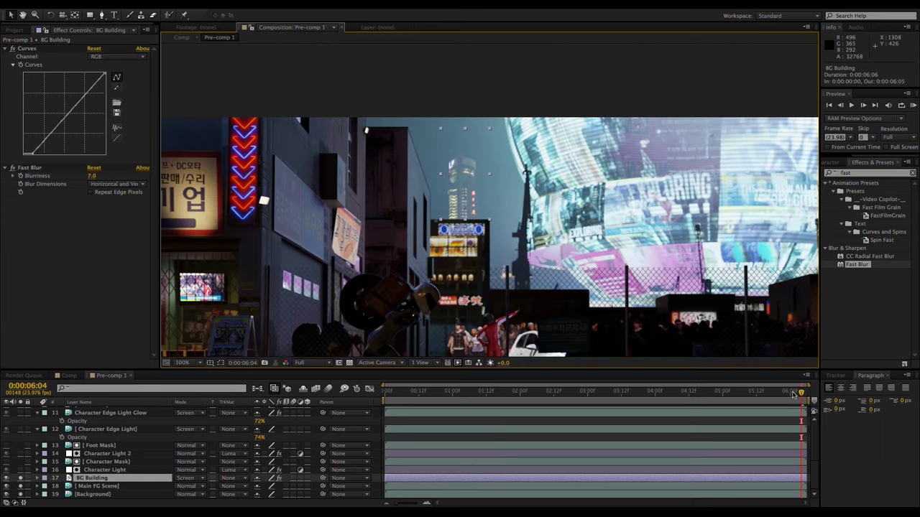
Play back the shot from 0:00:05:11 to check how BG Building sits against the camera movement.
drag(795, 394, 753, 394)
key(space)
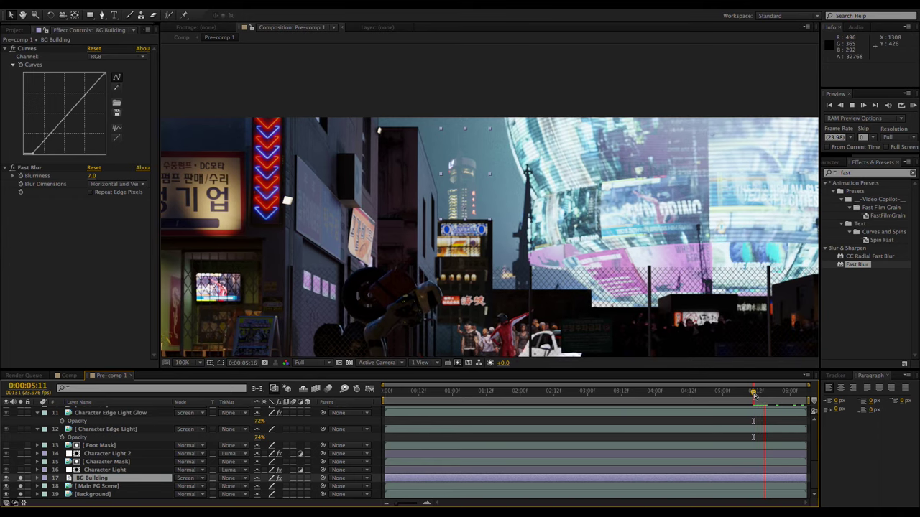
Add a null object to the Pre-comp 1 composition.
click(173, 4)
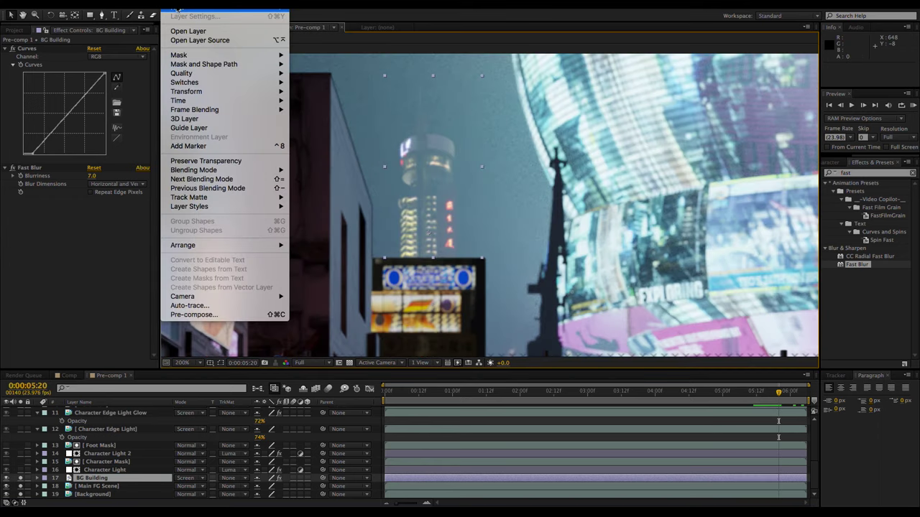
mouse_move(210, 11)
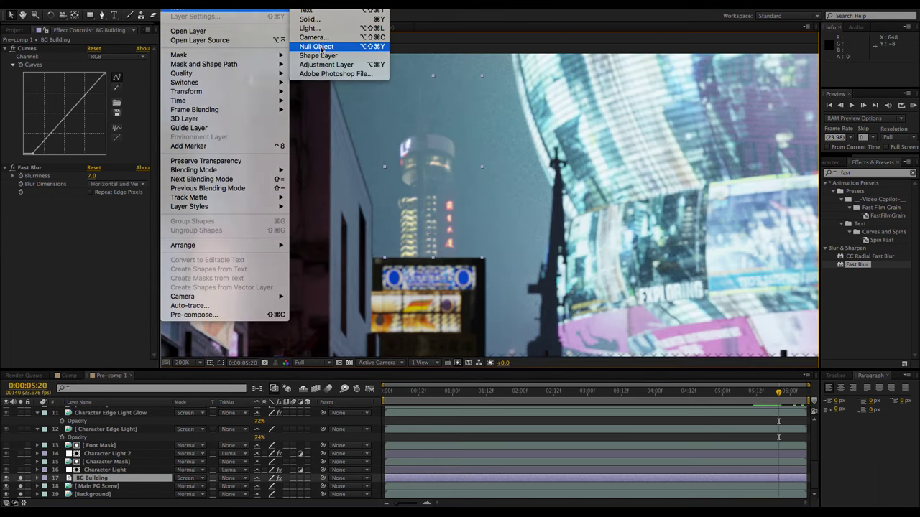
click(316, 46)
scroll(533, 168, down, 2)
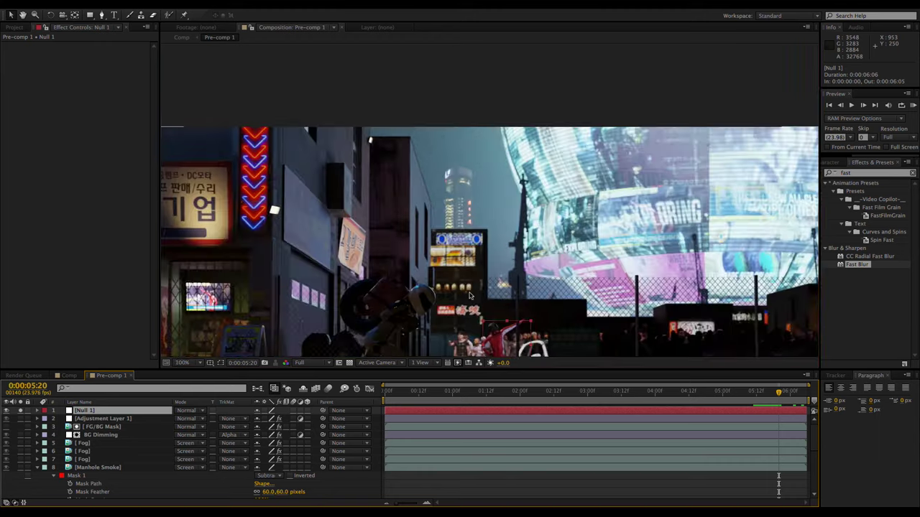
Align the null with the tip of the dark spire at 0:00:06:05 and start keyframing its Position at 1041.8, 99.5.
scroll(533, 168, up, 2)
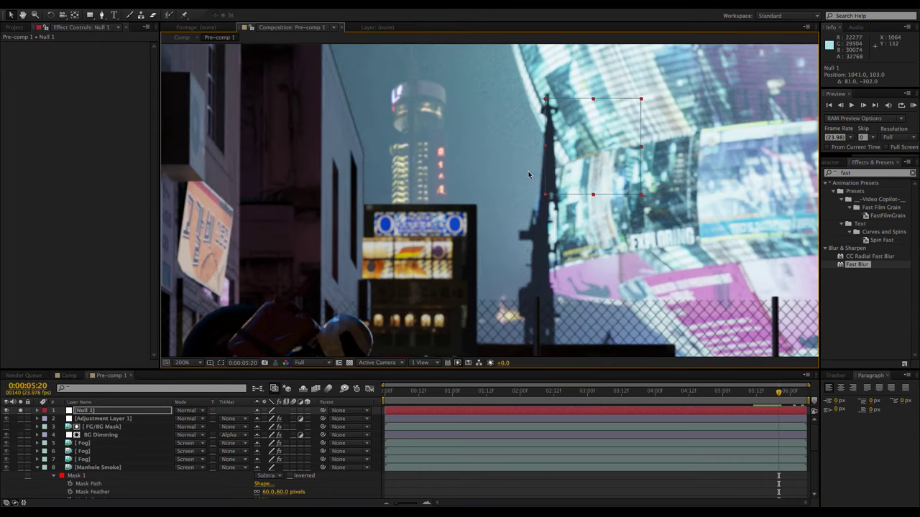
click(779, 394)
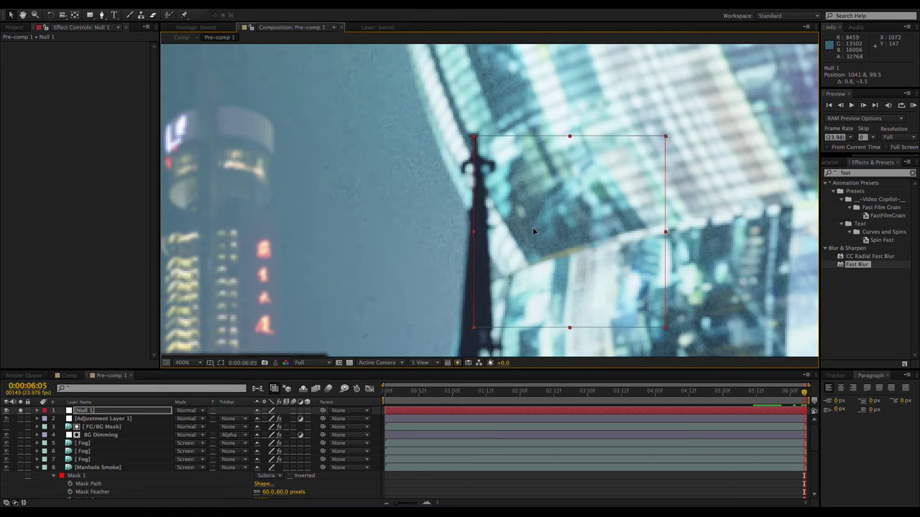
key(p)
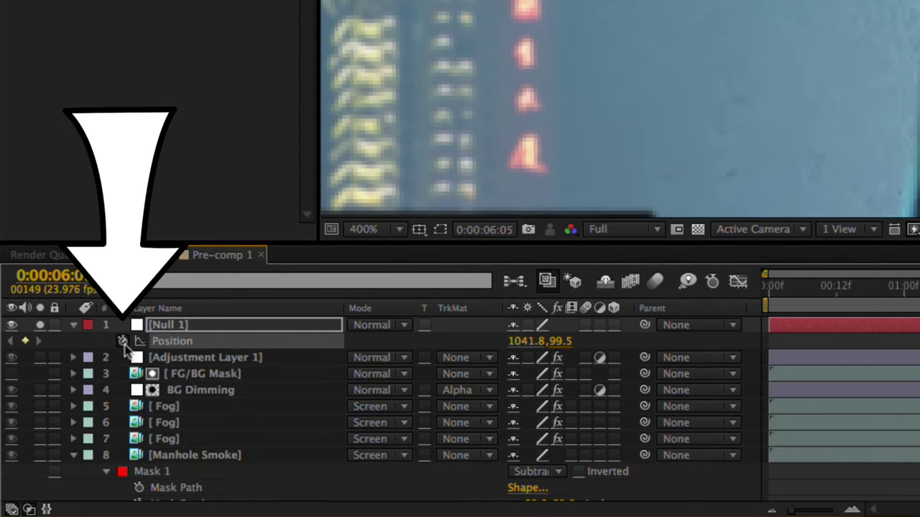
drag(819, 286, 769, 288)
Nudge the null onto the spire at 0:00:00:00, keyframing Position at 1056.8, 99.5, and check its alignment at frames in between.
drag(378, 393, 373, 394)
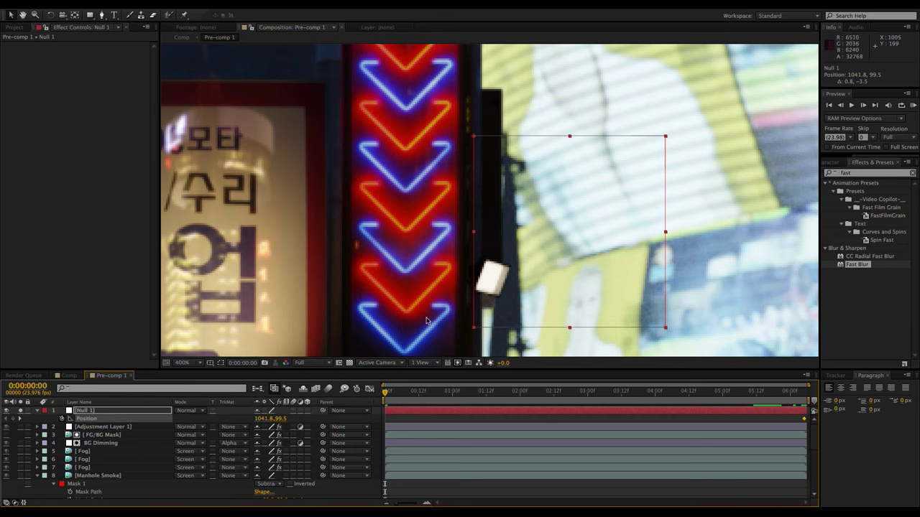
scroll(524, 263, down, 1)
key(space)
drag(585, 247, 547, 247)
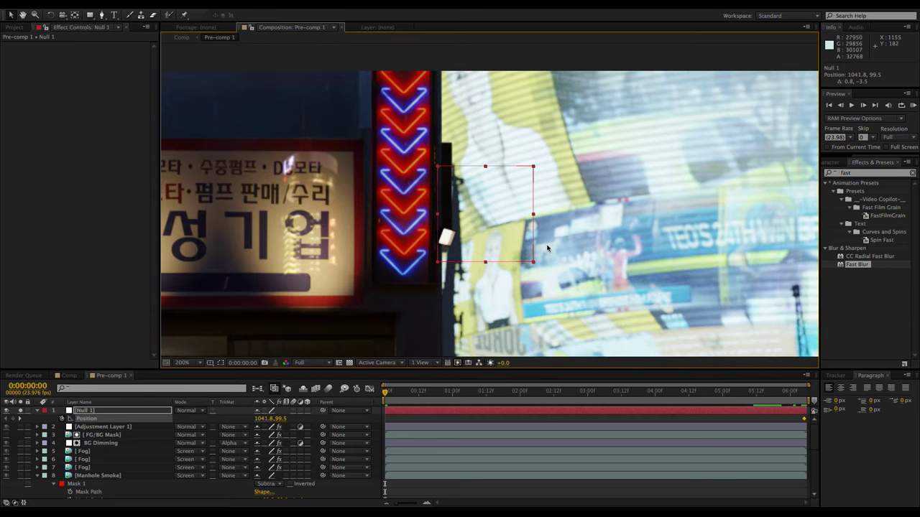
key(Right)
key(Right)
key(Right)
key(Right)
key(Right)
key(Right)
key(Right)
key(Right)
key(Right)
key(Right)
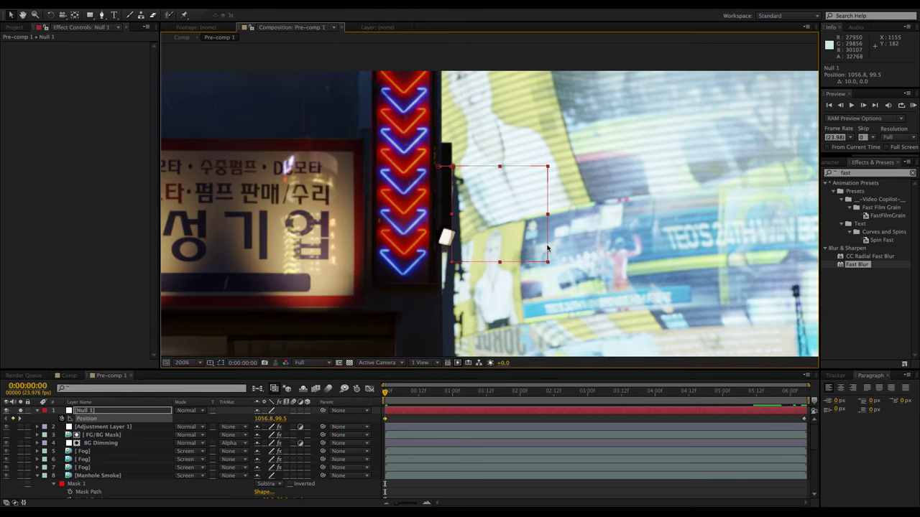
click(582, 393)
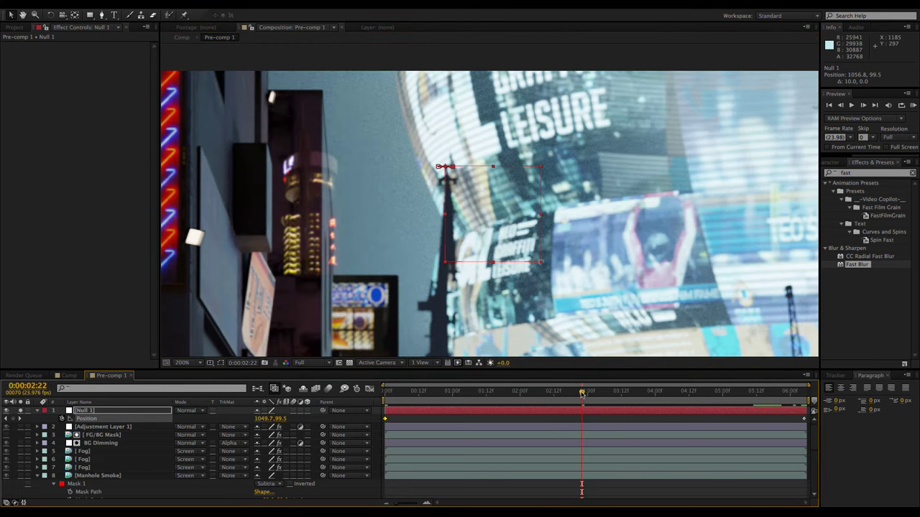
click(695, 393)
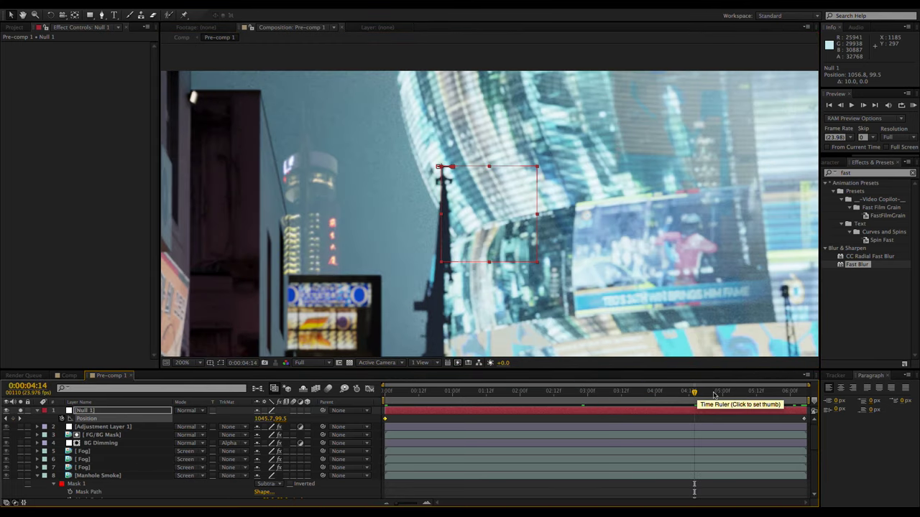
click(782, 396)
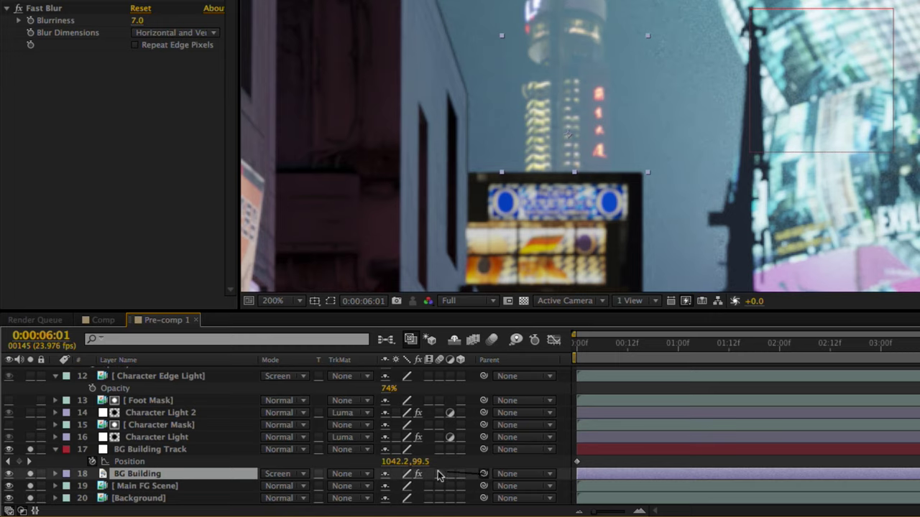
Parent the BG Building layer to the BG Building Track null and scrub the shot to check how the tower follows.
drag(440, 475, 183, 455)
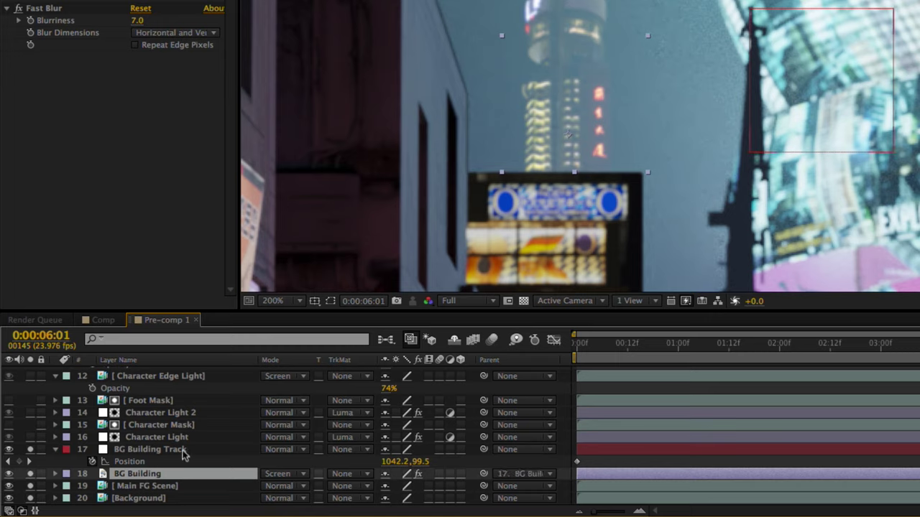
click(181, 451)
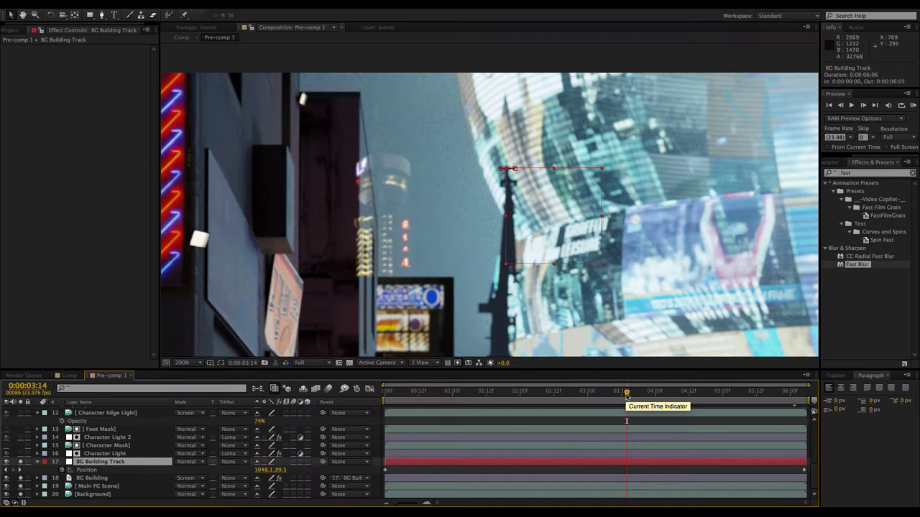
drag(626, 394, 583, 394)
click(564, 393)
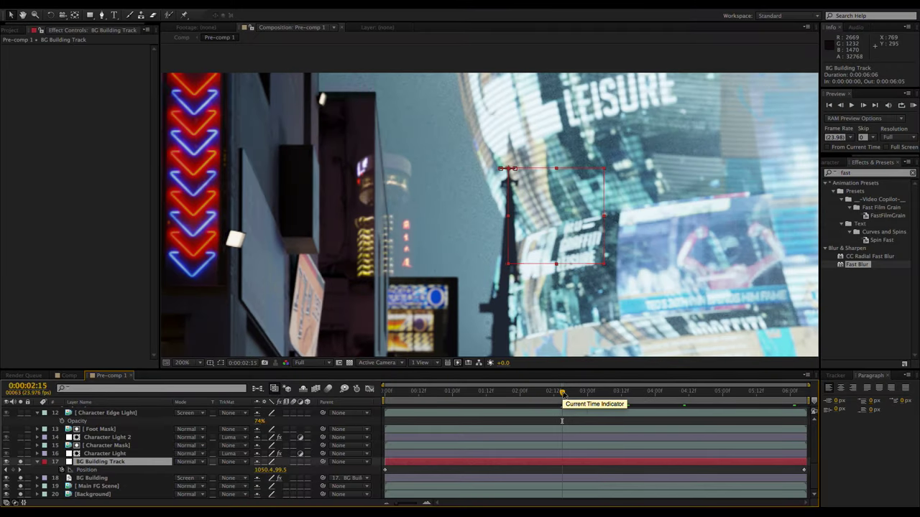
click(530, 393)
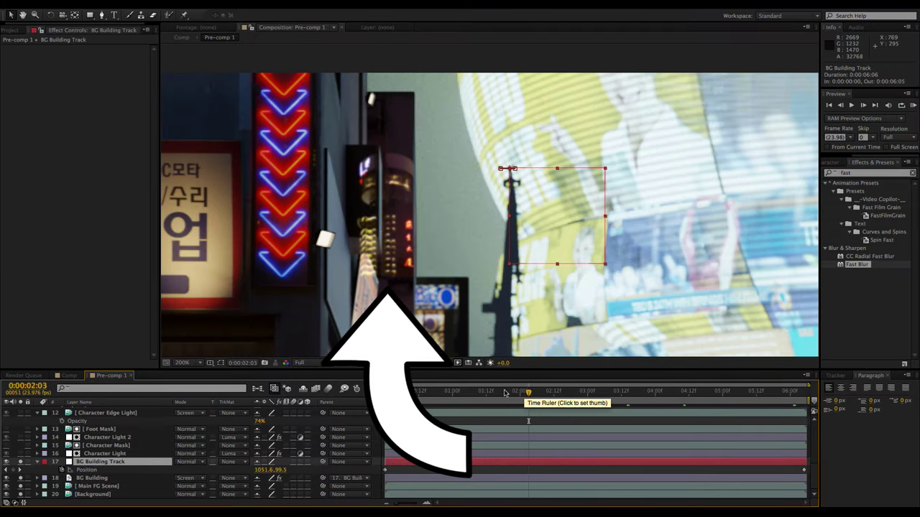
click(505, 393)
click(732, 393)
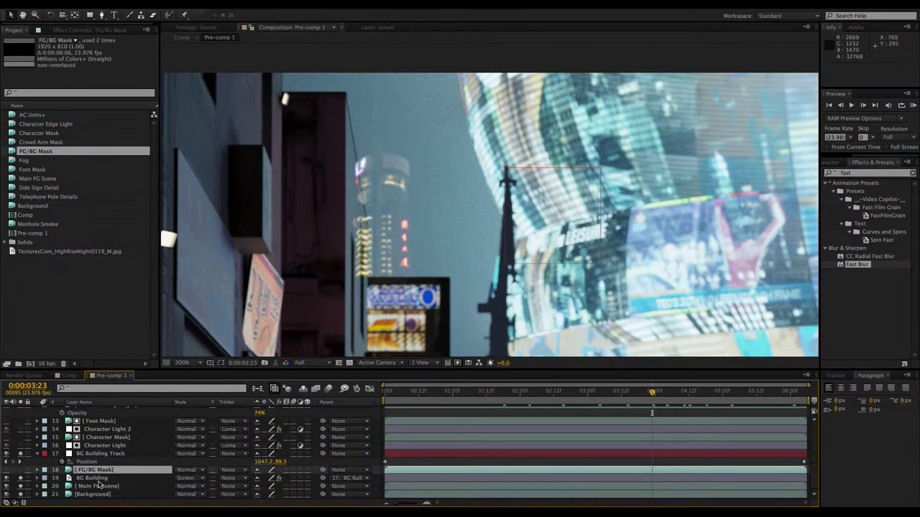
Give the BG Building layer an alpha track matte from the FG/BG Mask layer above it.
click(101, 479)
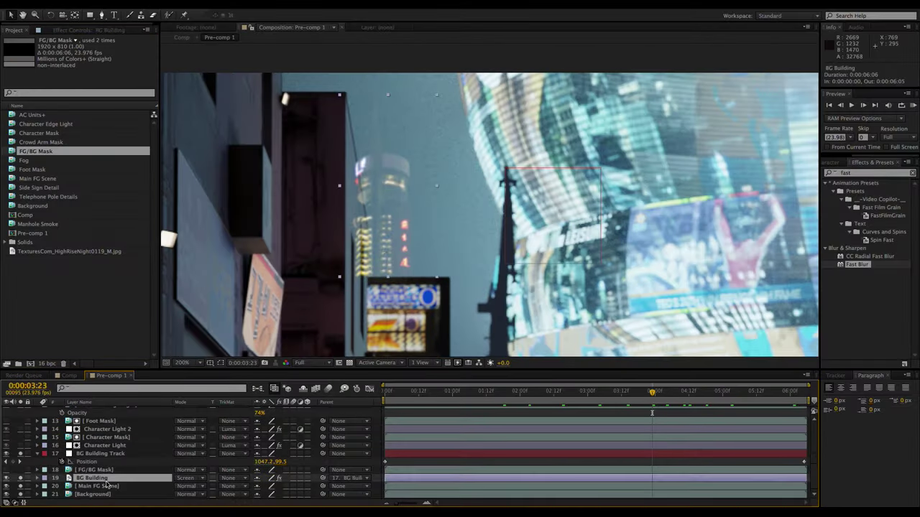
click(232, 480)
click(235, 471)
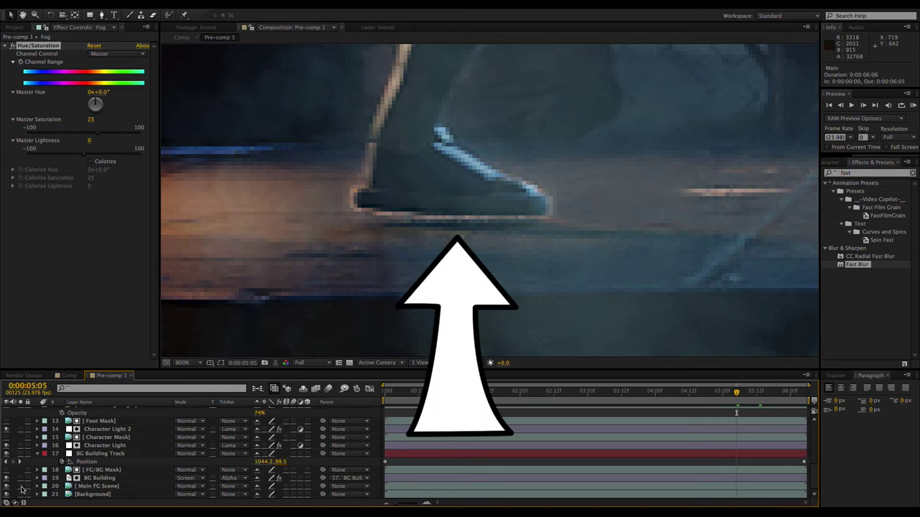
Inspect the edges around the walking character's shoes and apply a Fast Blur to the Character Mask matte below Character Light 2.
scroll(434, 212, down, 1)
drag(435, 211, 445, 222)
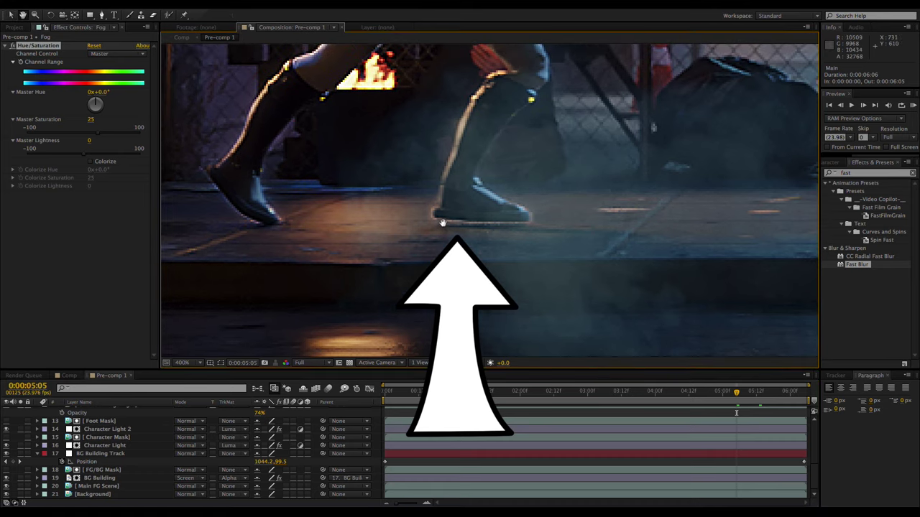
scroll(102, 458, up, 1)
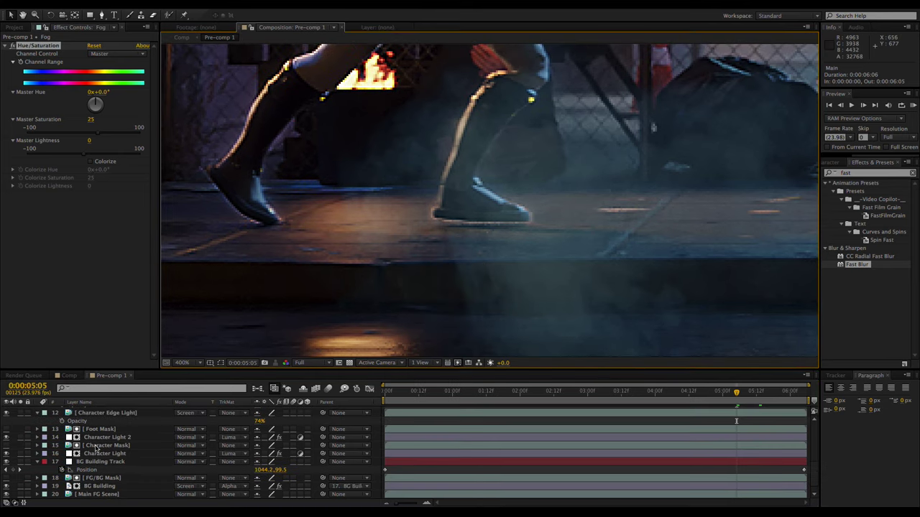
click(101, 454)
click(99, 446)
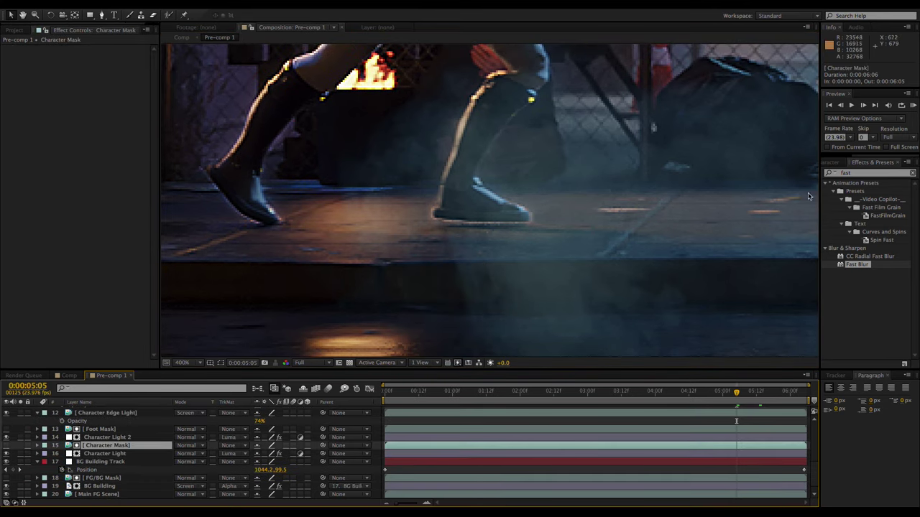
double_click(857, 264)
drag(91, 57, 100, 58)
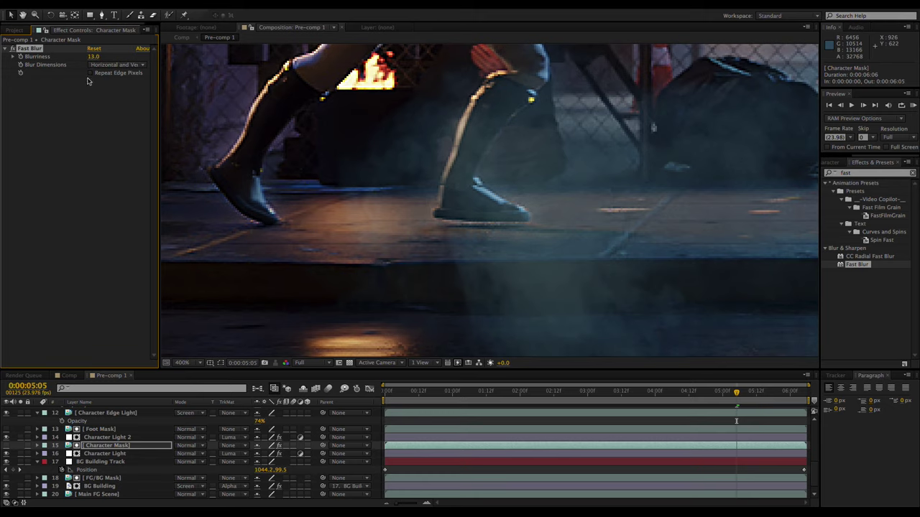
With Character Mask temporarily shown, add Curves with the shadows crushed to tighten its edge, and set Fast Blur's Blurriness to 5.
click(6, 446)
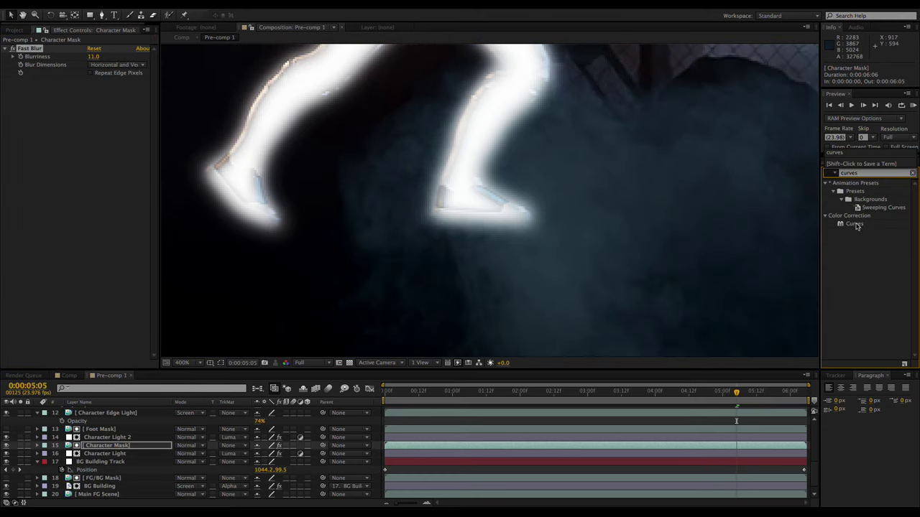
double_click(856, 225)
mouse_move(65, 146)
mouse_down()
mouse_move(76, 166)
mouse_move(70, 158)
mouse_up()
drag(93, 57, 90, 57)
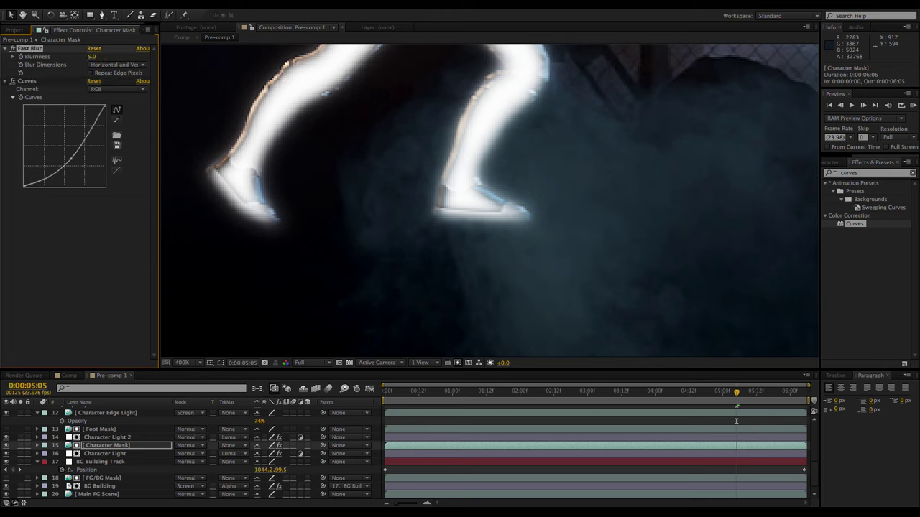
drag(66, 159, 78, 166)
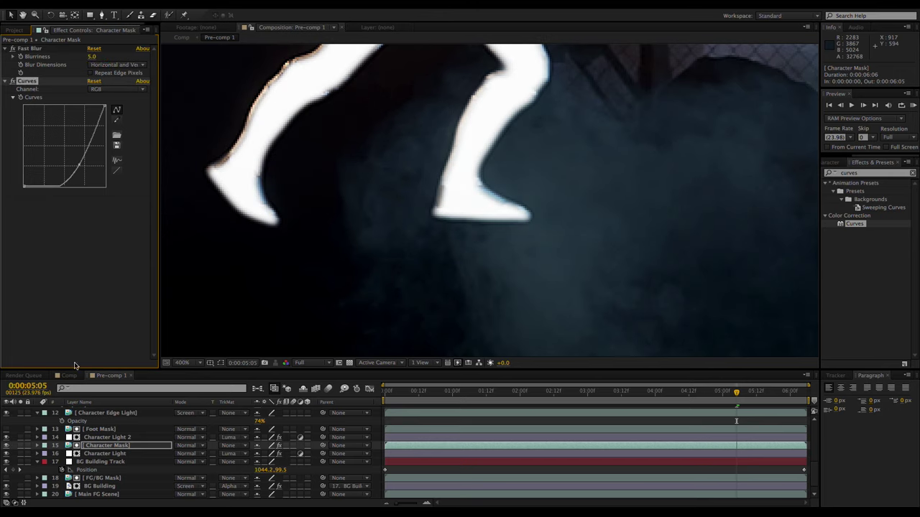
click(7, 446)
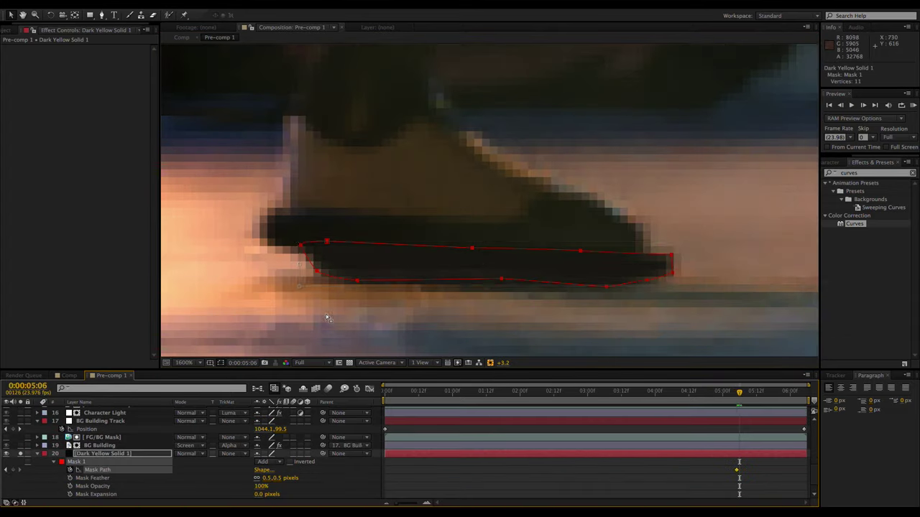
Keyframe the Dark Yellow Solid 1 mask path to follow the planted shoe's sole from 0:00:05:06 to 0:00:05:15.
key(Page_Down)
key(Page_Down)
key(Page_Down)
key(Page_Down)
key(Page_Down)
key(Page_Down)
drag(470, 283, 407, 283)
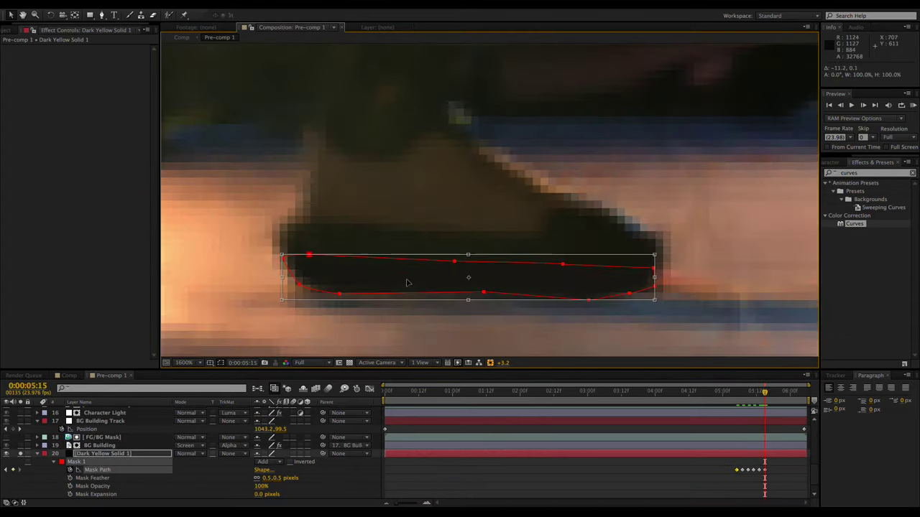
Continue keyframing the mask path along the shoe's sole from 0:00:05:15 to the end of the shot.
key(Page_Down)
key(Page_Down)
key(Page_Down)
key(Page_Down)
key(Page_Down)
key(Page_Down)
drag(564, 281, 467, 278)
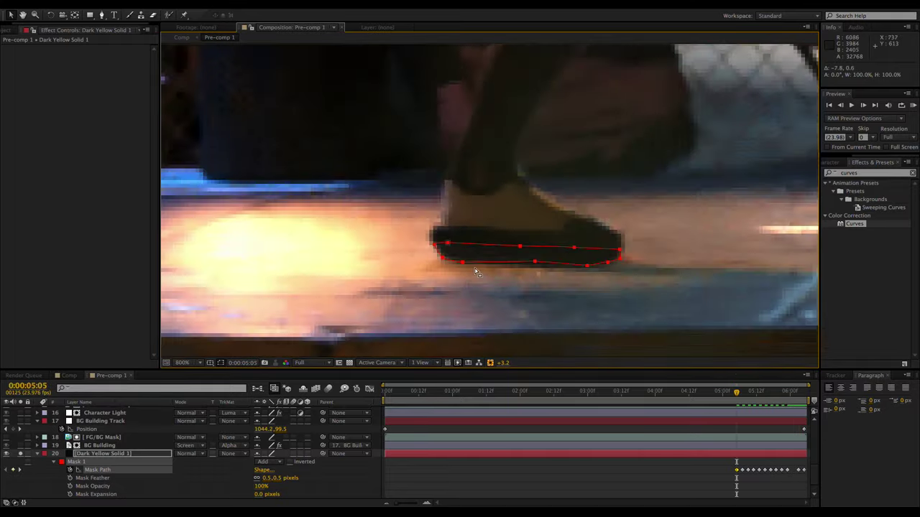
Step back from 0:00:05:05 to 0:00:04:22, repositioning the solid's mask path for the frames before the shoe is planted.
key(Page_Up)
key(Page_Up)
key(Page_Up)
scroll(475, 270, up, 1)
scroll(532, 239, down, 1)
key(Page_Up)
key(Page_Up)
key(Page_Up)
key(Page_Up)
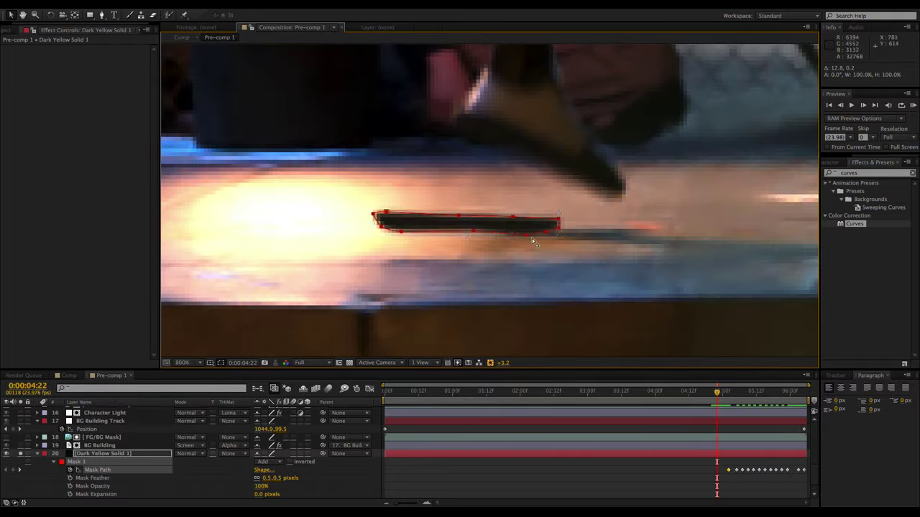